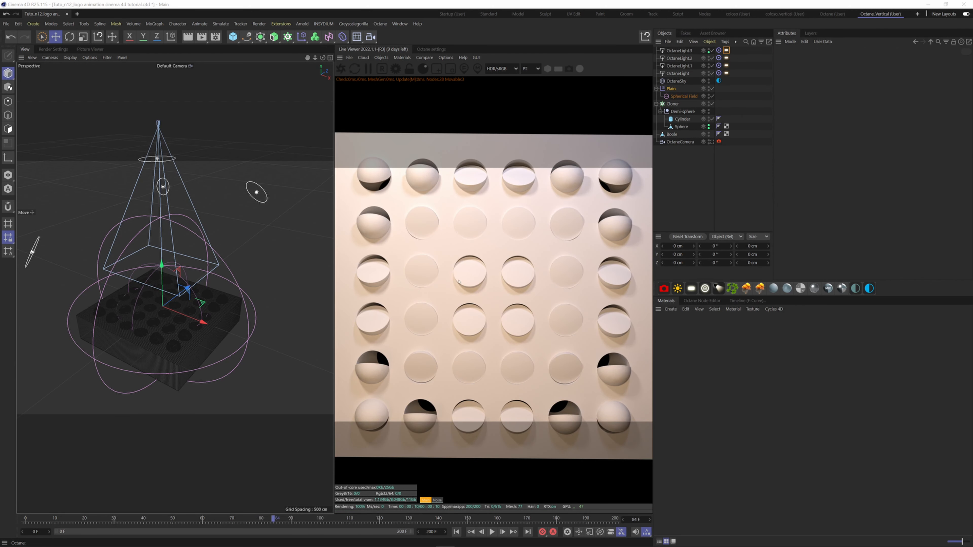
- Rename the Boole object as Plane
{"action": "scroll", "coordinate": [155, 306], "scroll_direction": "up", "scroll_amount": 4}
{"action": "left_click_drag", "start_coordinate": [155, 305], "coordinate": [217, 350], "text": "alt"}
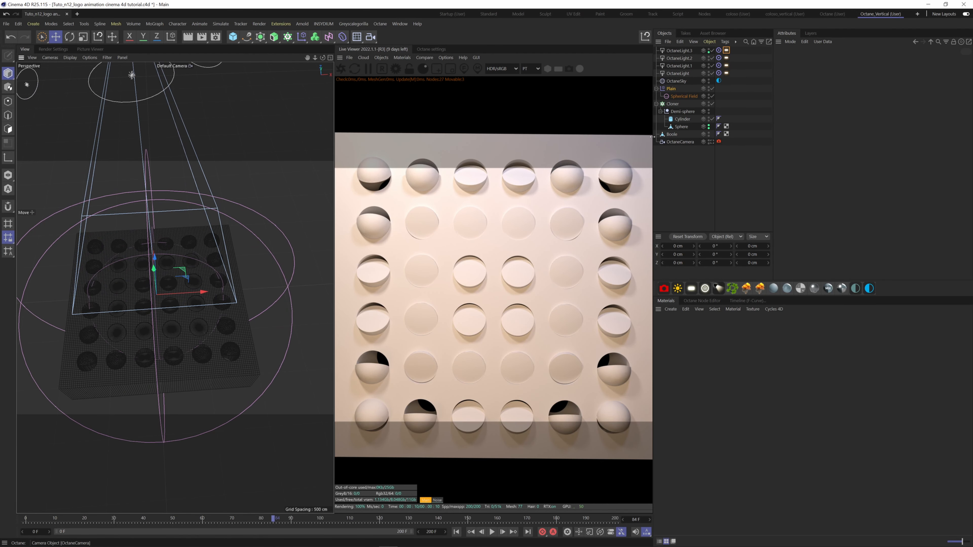
{"action": "double_click", "coordinate": [672, 134]}
{"action": "type", "text": "Pla"}
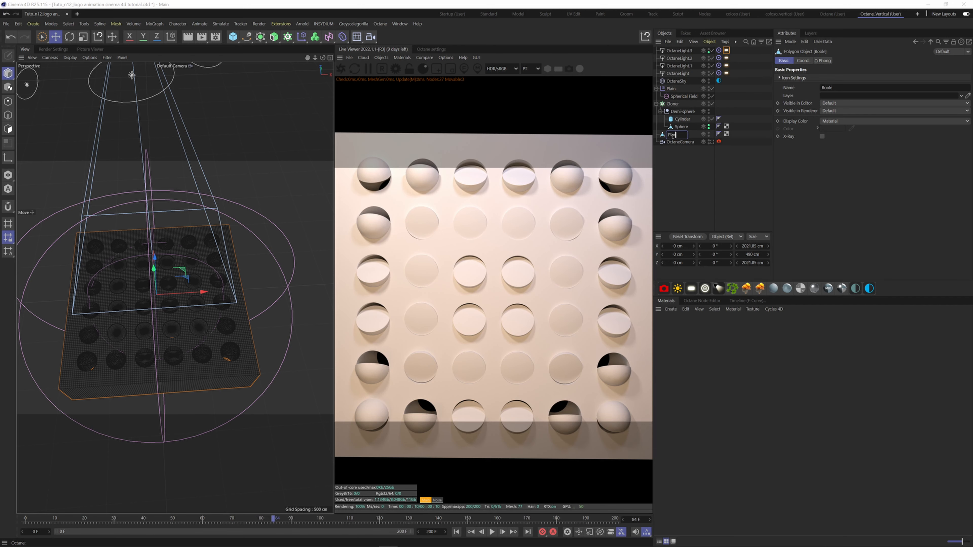
{"action": "type", "text": "ne"}
{"action": "key", "text": "Return"}
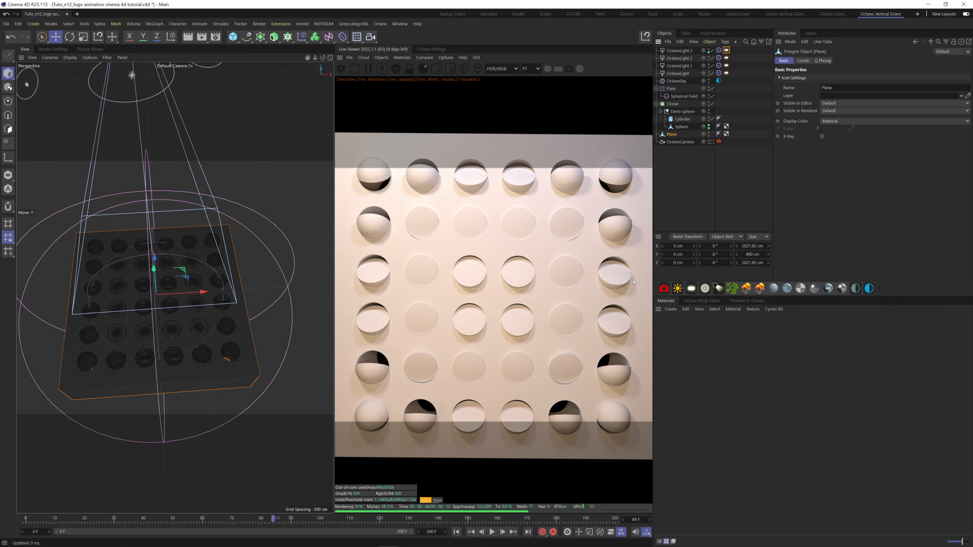
- Create an Octane glossy material and load it into the Octane Node Editor
{"action": "left_click", "coordinate": [786, 288]}
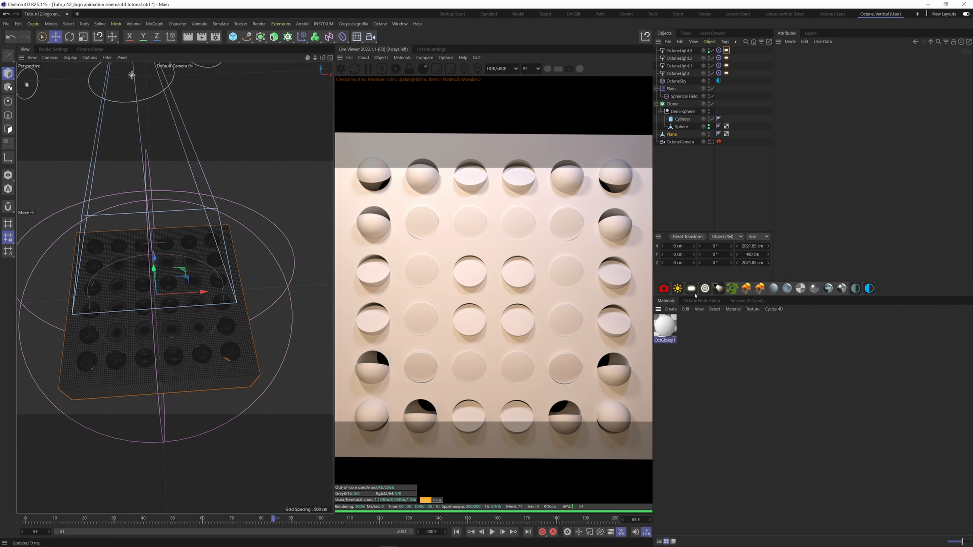
{"action": "left_click", "coordinate": [702, 301]}
{"action": "left_click", "coordinate": [768, 318]}
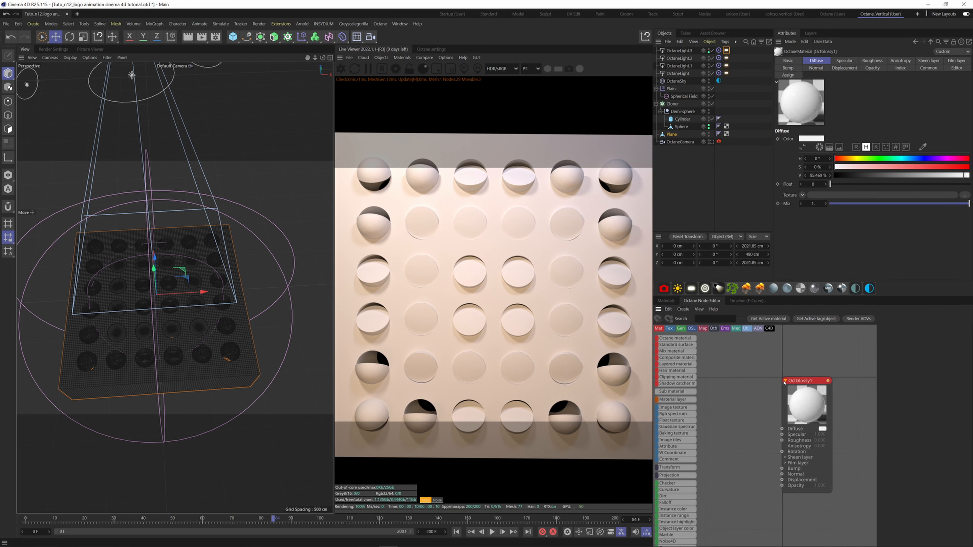
{"action": "middle_click_drag", "start_coordinate": [784, 382], "coordinate": [801, 369]}
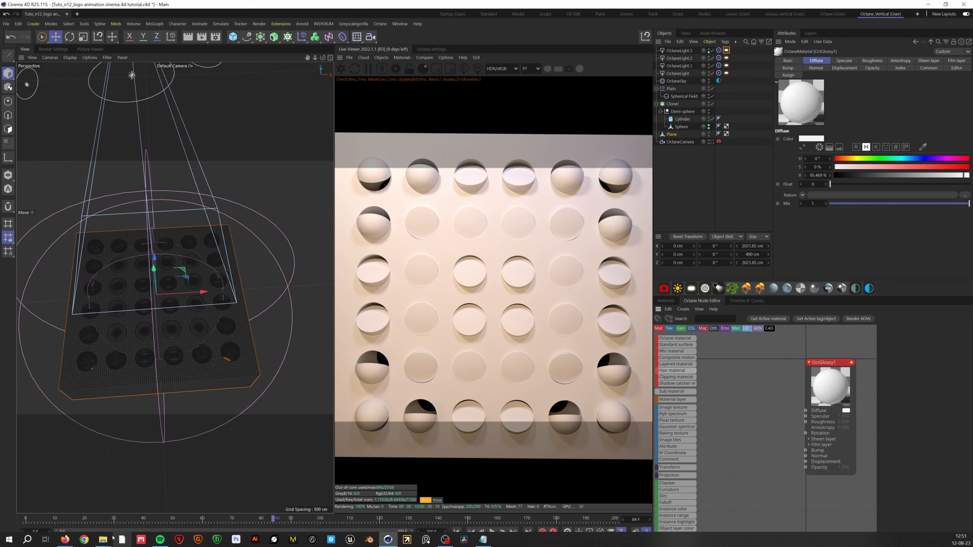
- Import pngwing.com(1).png from the Tuto_n12 folder as an image texture node and connect it to the glossy material's Diffuse
{"action": "mouse_move", "coordinate": [103, 540]}
{"action": "left_click", "coordinate": [148, 524]}
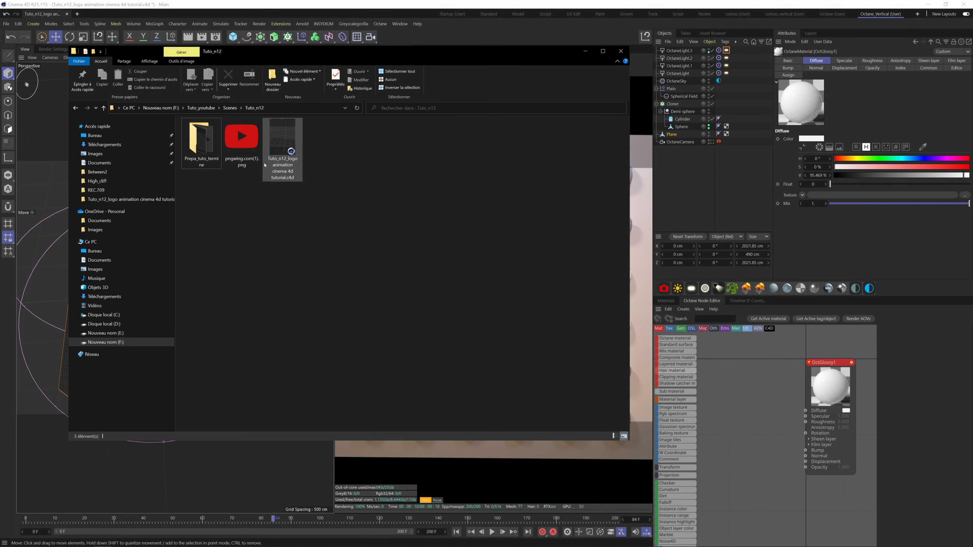
{"action": "left_click_drag", "start_coordinate": [236, 147], "coordinate": [717, 383]}
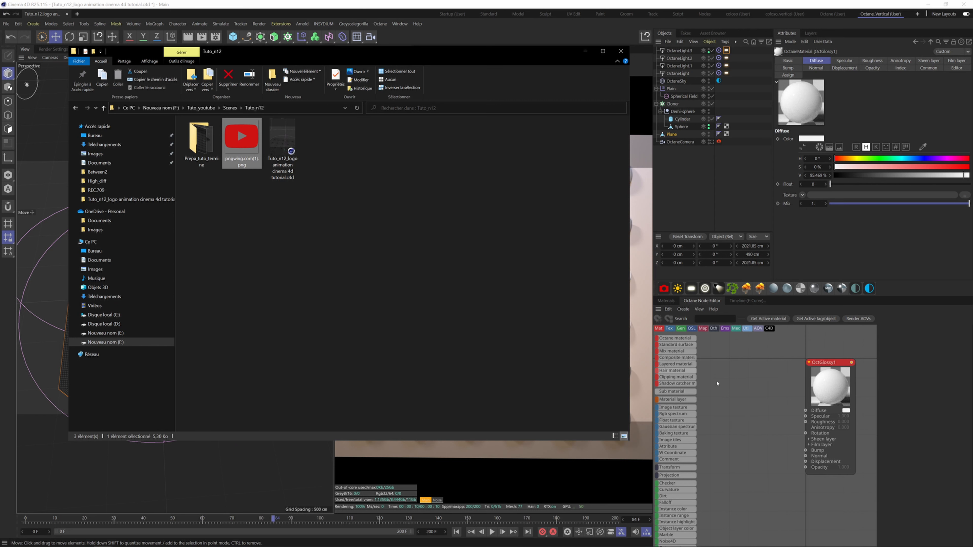
{"action": "left_click", "coordinate": [734, 421]}
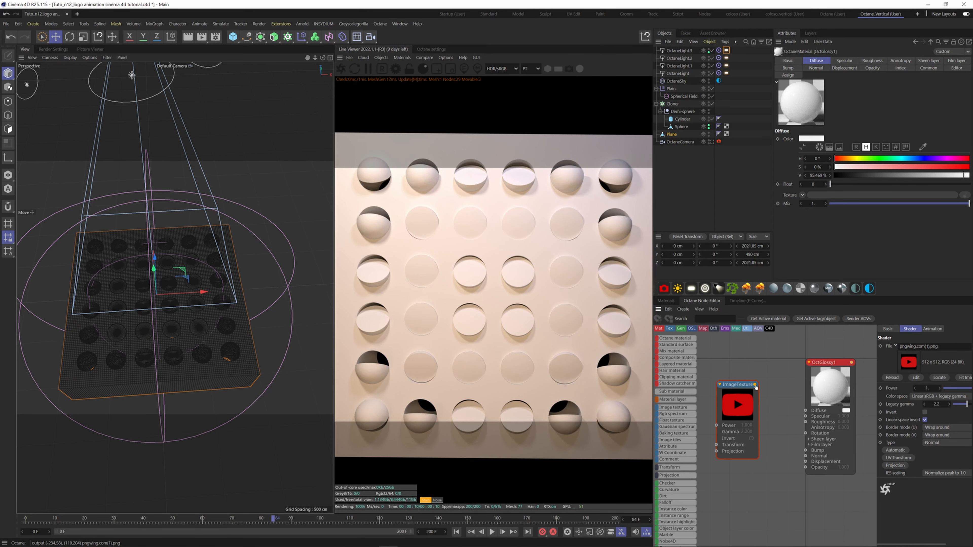
{"action": "left_click_drag", "start_coordinate": [807, 413], "coordinate": [806, 413]}
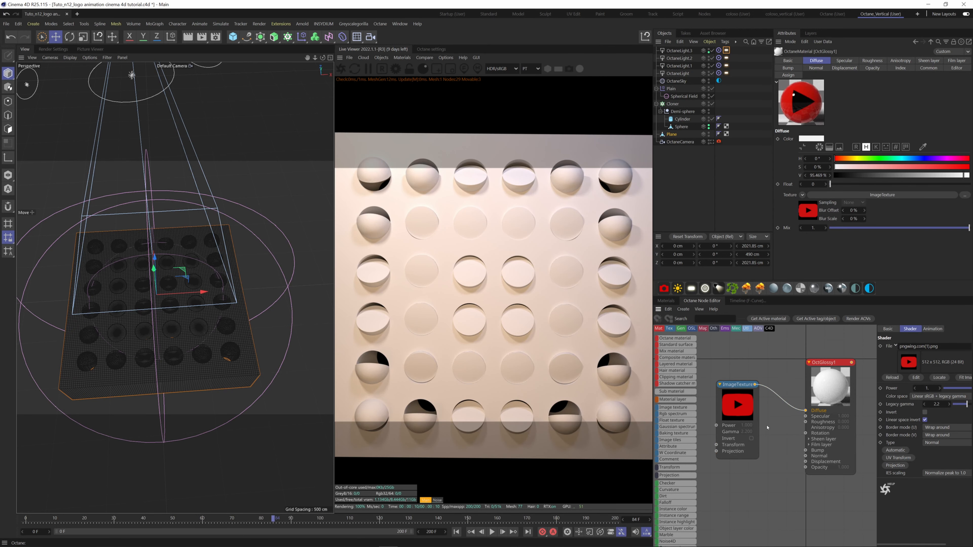
- Duplicate the logo image texture, connect the copy to the material's Opacity, and set the copy's type to Alpha
{"action": "middle_click_drag", "start_coordinate": [780, 381], "coordinate": [769, 384]}
{"action": "left_click_drag", "start_coordinate": [753, 366], "coordinate": [740, 442]}
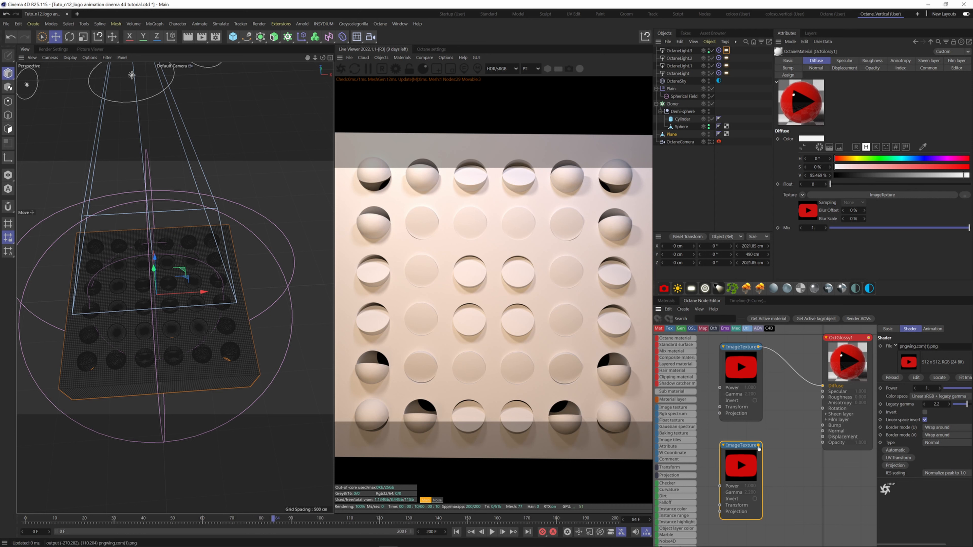
{"action": "left_click_drag", "start_coordinate": [823, 444], "coordinate": [823, 443]}
{"action": "left_click", "coordinate": [927, 443]}
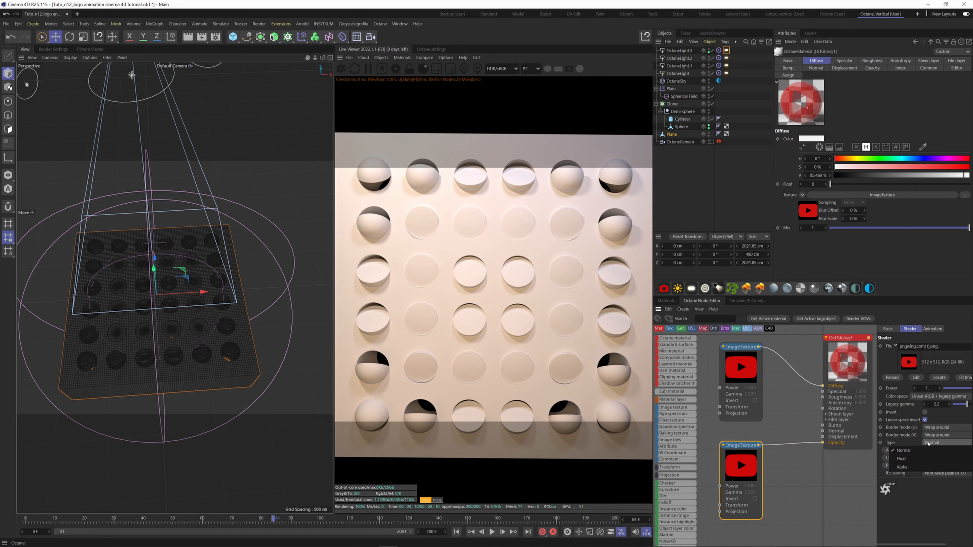
{"action": "left_click", "coordinate": [901, 467]}
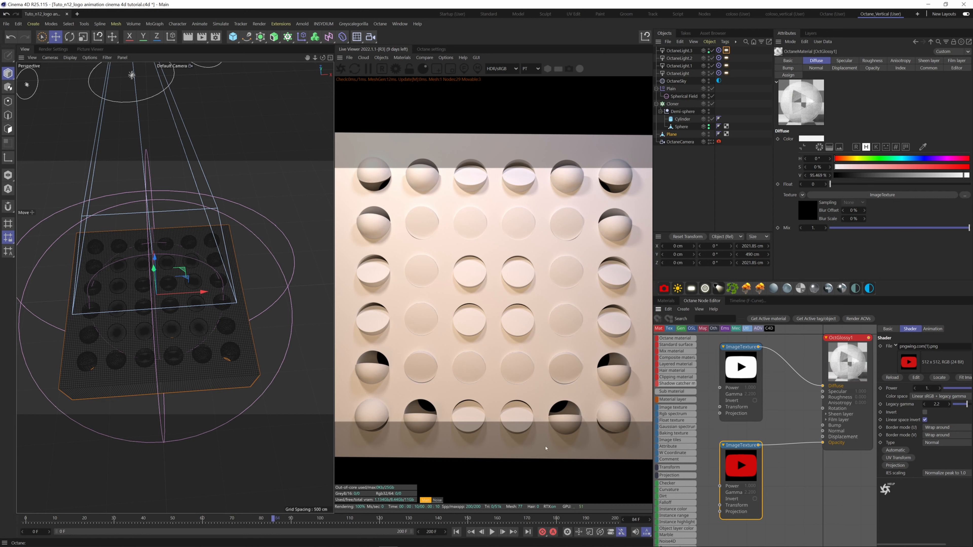
{"action": "left_click", "coordinate": [745, 382]}
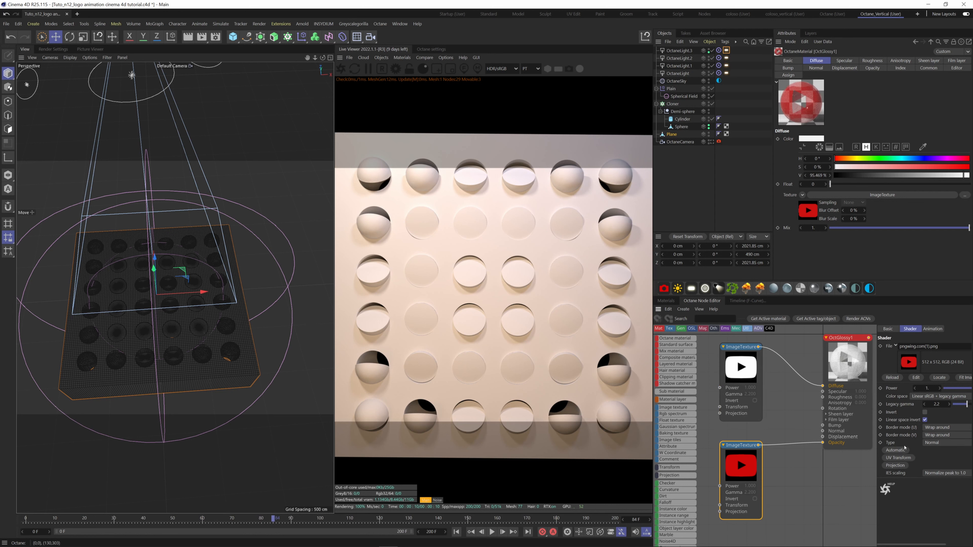
{"action": "left_click", "coordinate": [936, 443]}
{"action": "left_click", "coordinate": [908, 466]}
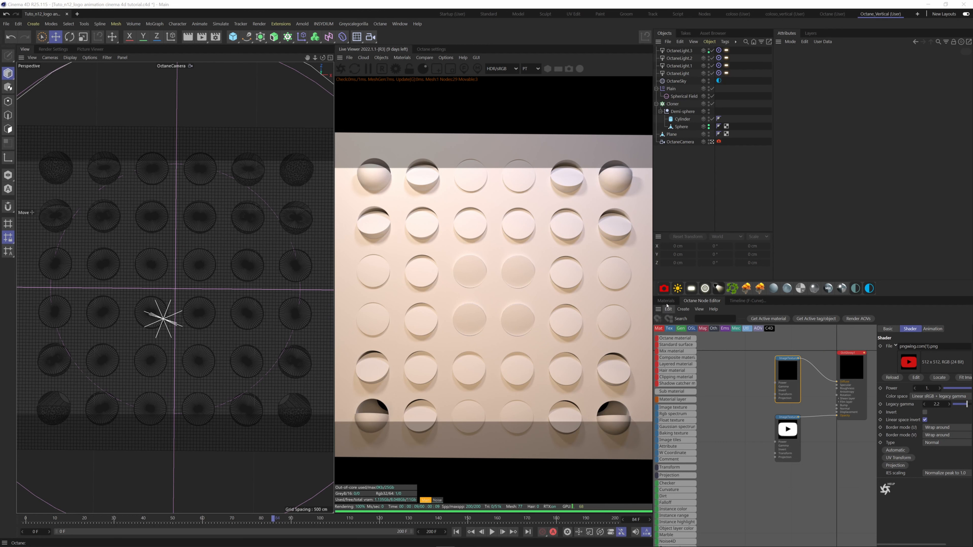
- Apply the OctGlossy1 logo material to the Plane and set its projection to Camera Mapping through OctaneCamera
{"action": "left_click", "coordinate": [666, 301]}
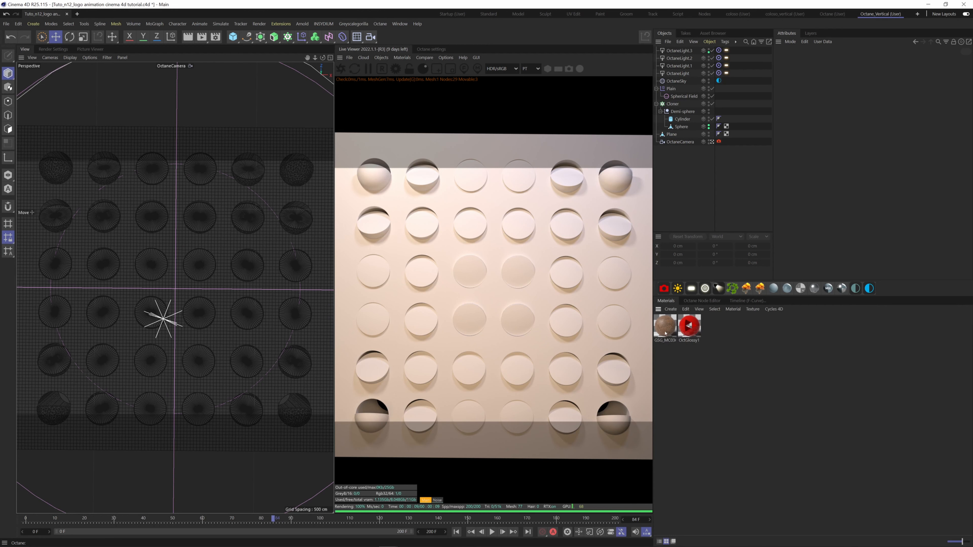
{"action": "left_click_drag", "start_coordinate": [669, 141], "coordinate": [672, 134]}
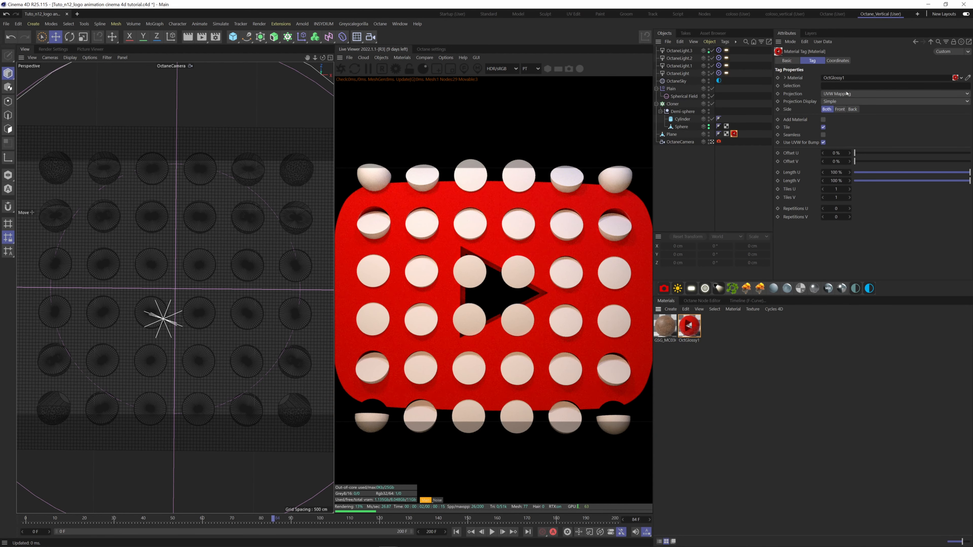
{"action": "left_click", "coordinate": [858, 93]}
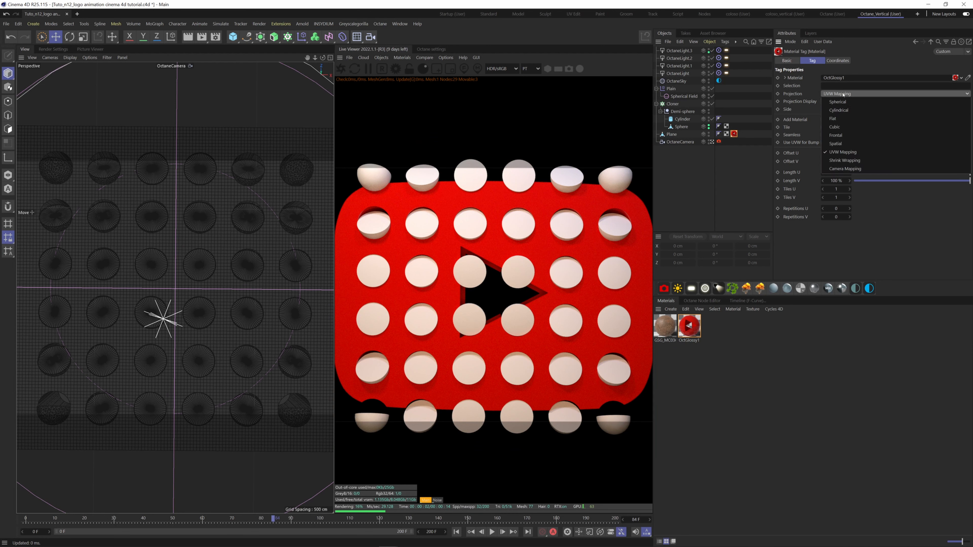
{"action": "left_click", "coordinate": [846, 169]}
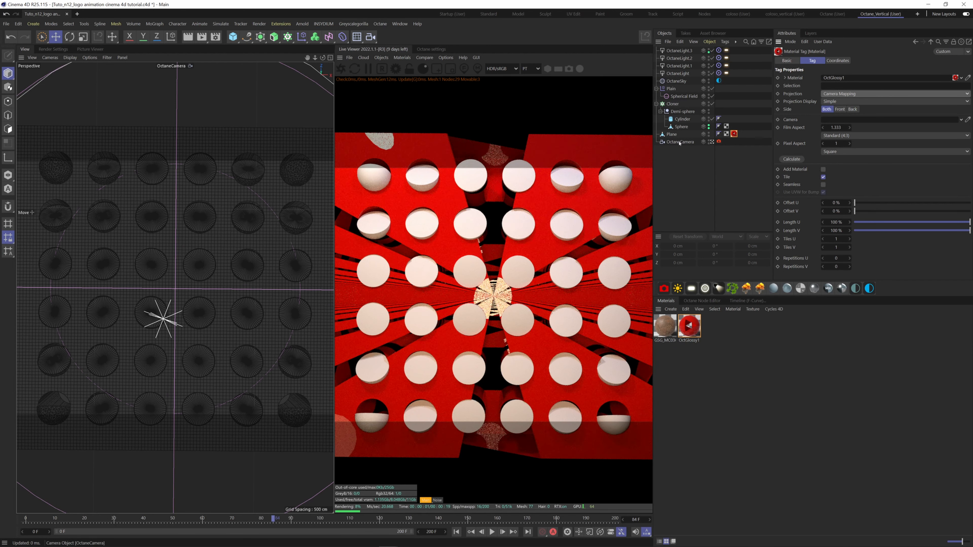
{"action": "left_click_drag", "start_coordinate": [676, 142], "coordinate": [880, 119]}
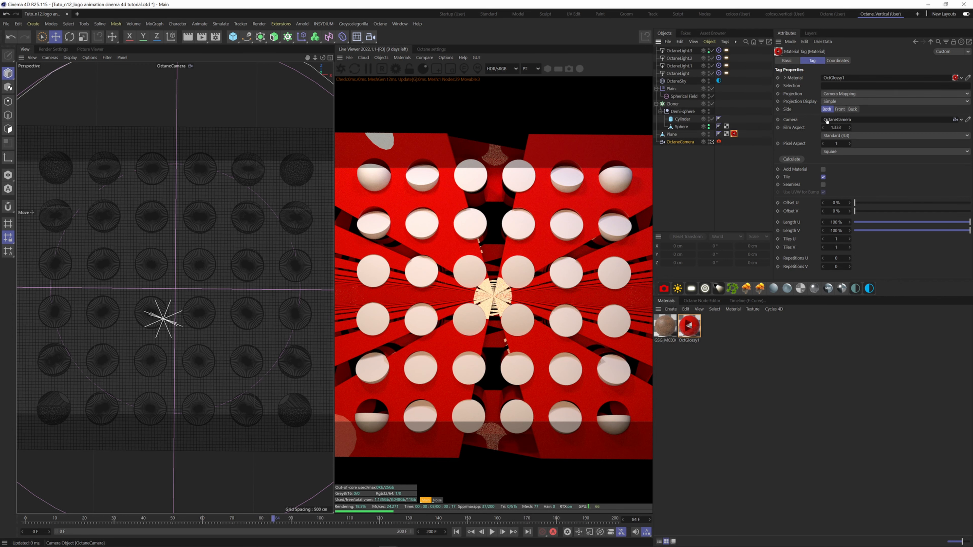
- Apply the OctGlossy1 material to the Cloner as well, with Camera Mapping projection through OctaneCamera
{"action": "left_click_drag", "start_coordinate": [688, 324], "coordinate": [678, 149]}
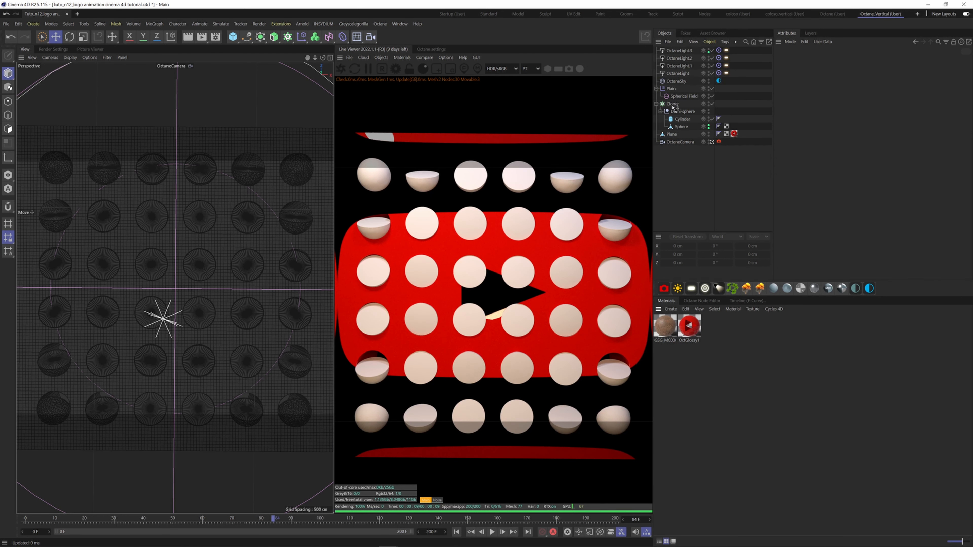
{"action": "left_click_drag", "start_coordinate": [673, 107], "coordinate": [673, 105]}
{"action": "left_click", "coordinate": [842, 94]}
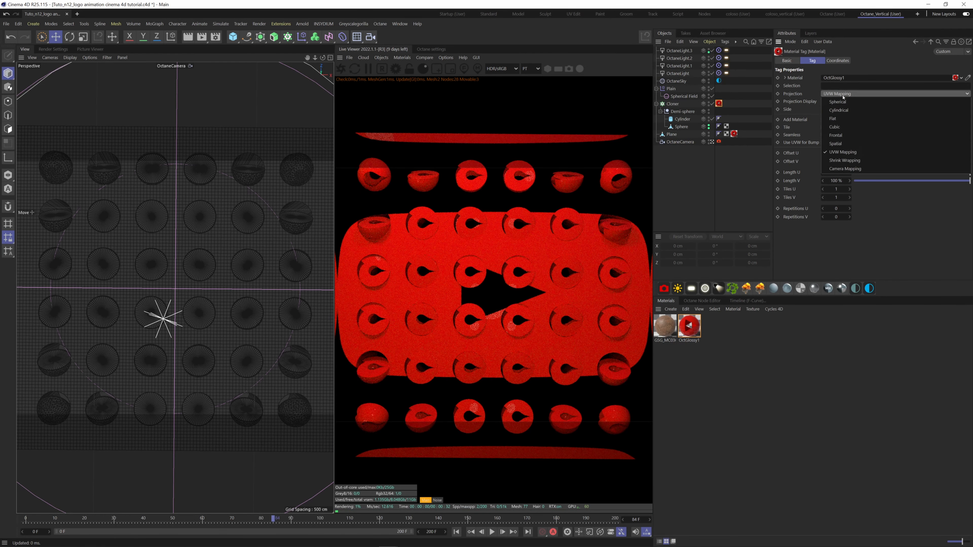
{"action": "left_click", "coordinate": [844, 168]}
{"action": "left_click_drag", "start_coordinate": [680, 142], "coordinate": [699, 143]}
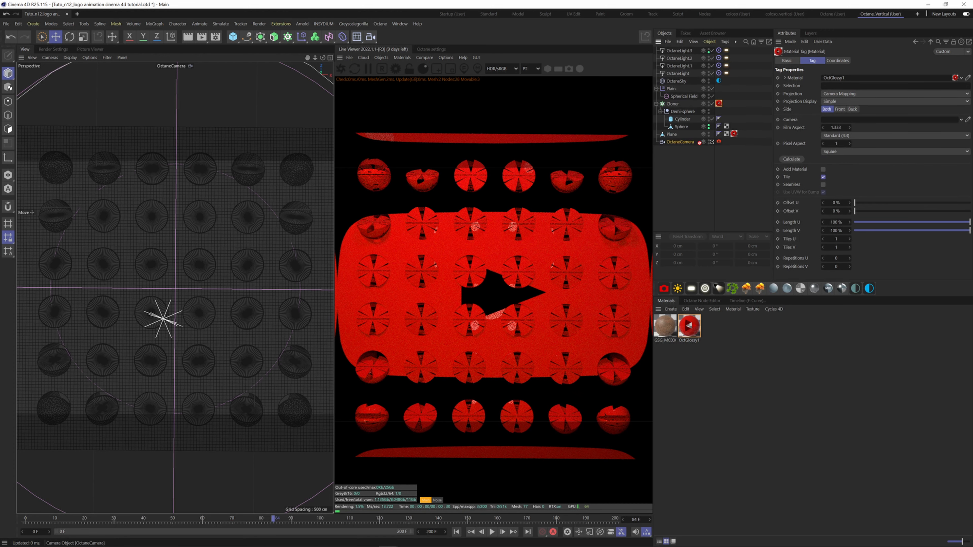
{"action": "left_click_drag", "start_coordinate": [830, 122], "coordinate": [830, 122]}
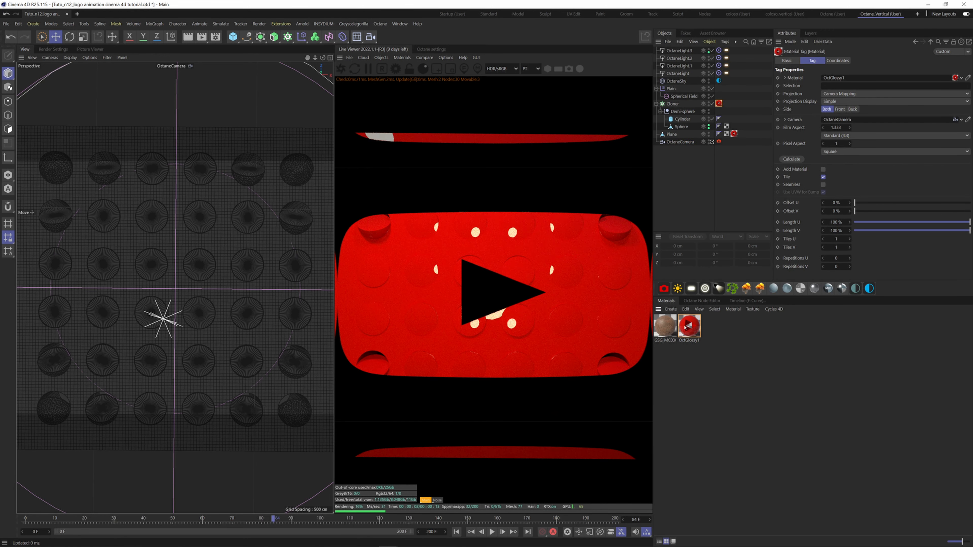
- Raise the logo material's roughness float to about 0.59 and refresh the live render
{"action": "double_click", "coordinate": [689, 326]}
{"action": "left_click", "coordinate": [849, 357]}
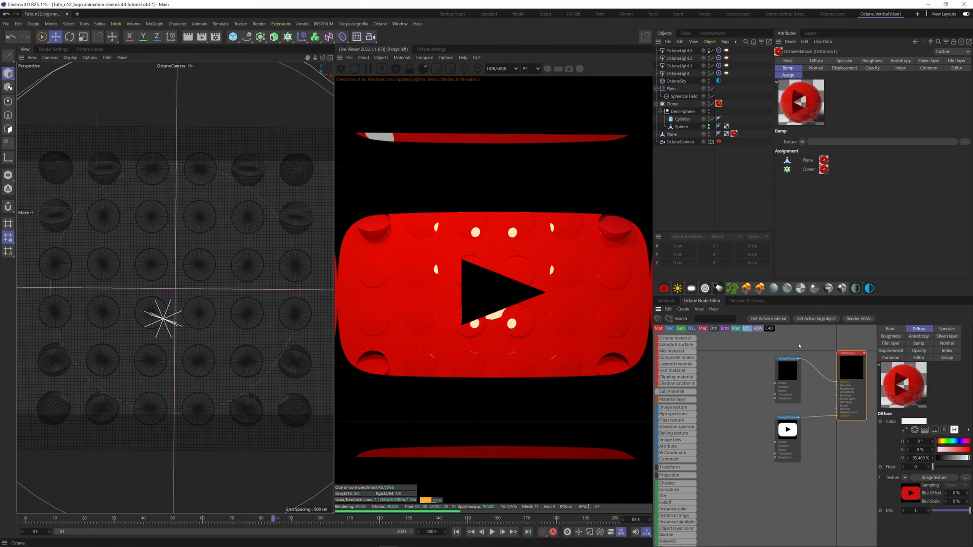
{"action": "middle_click_drag", "start_coordinate": [829, 366], "coordinate": [783, 375]}
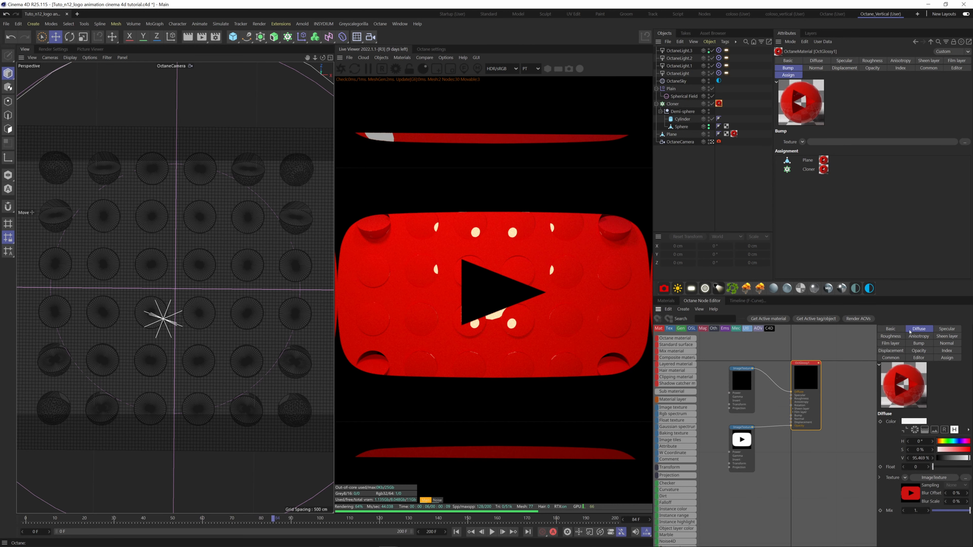
{"action": "left_click", "coordinate": [893, 336]}
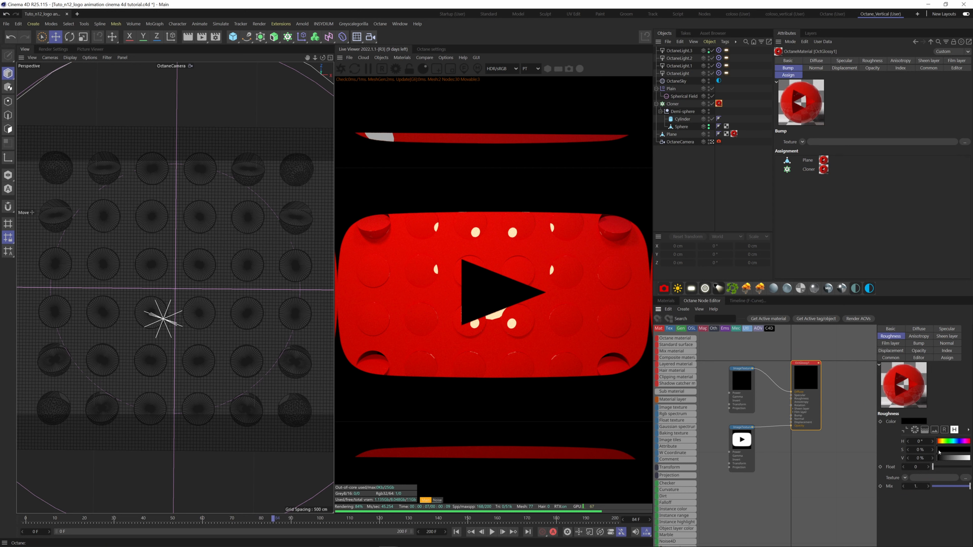
{"action": "left_click", "coordinate": [943, 466]}
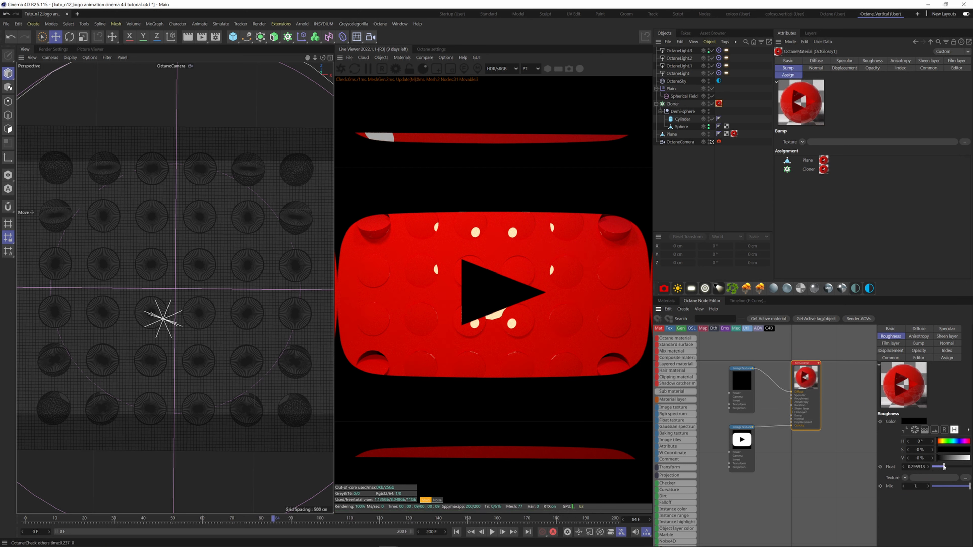
{"action": "left_click_drag", "start_coordinate": [943, 466], "coordinate": [955, 467]}
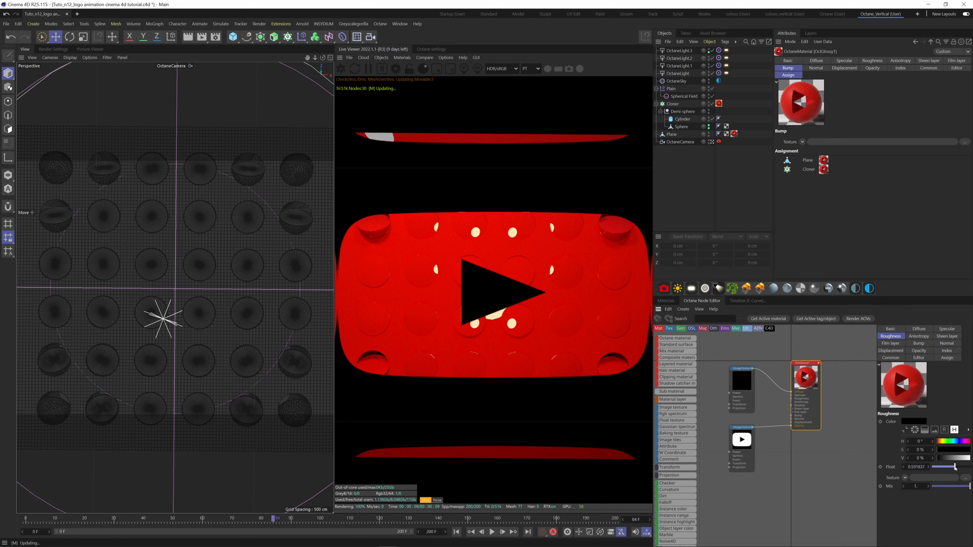
{"action": "left_click", "coordinate": [344, 69]}
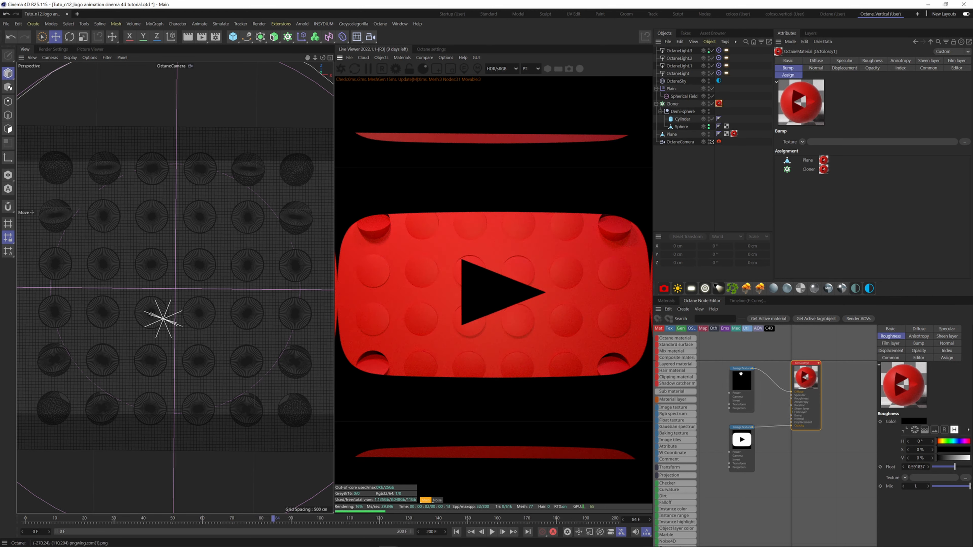
- Set border modes U and V of both image textures to Black color
{"action": "left_click_drag", "start_coordinate": [701, 378], "coordinate": [741, 452]}
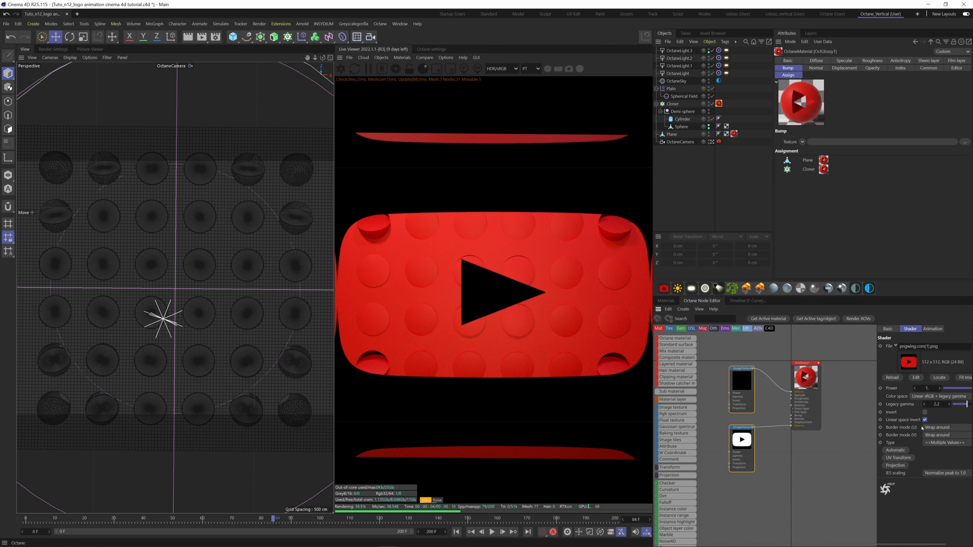
{"action": "left_click", "coordinate": [938, 427]}
{"action": "left_click", "coordinate": [914, 443]}
{"action": "left_click", "coordinate": [929, 435]}
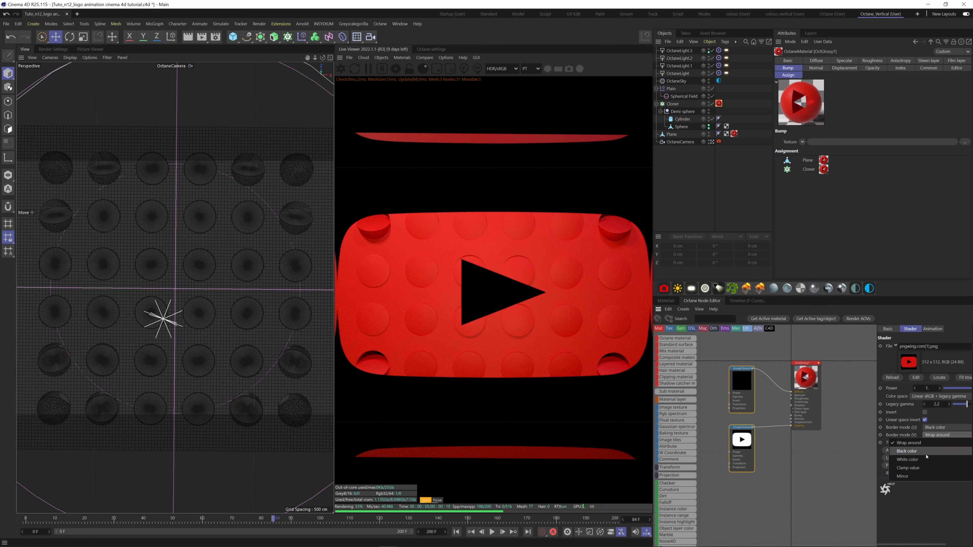
{"action": "left_click", "coordinate": [914, 454]}
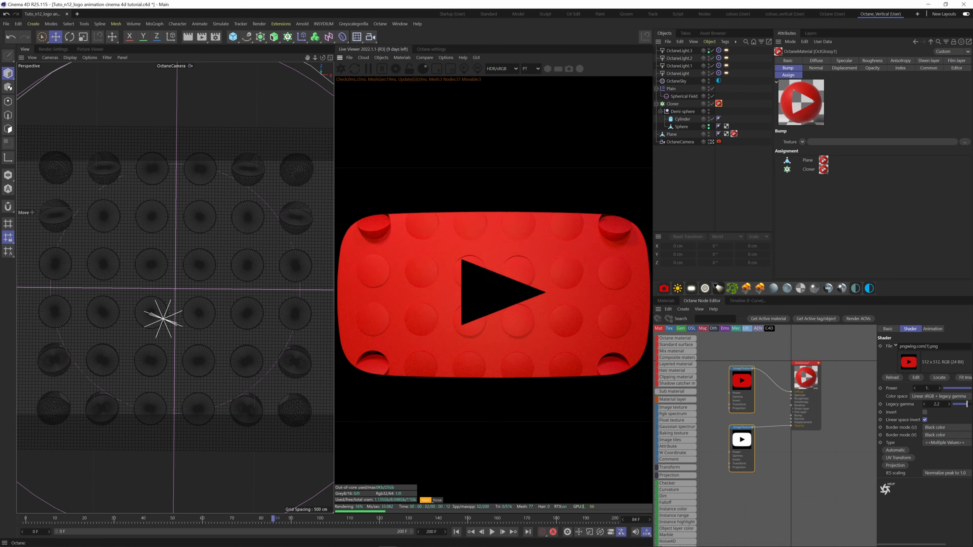
- Set Offset U to 10 % on the material tags of both the Cloner and the Plane
{"action": "key", "text": "ctrl+z"}
{"action": "left_click", "coordinate": [718, 103]}
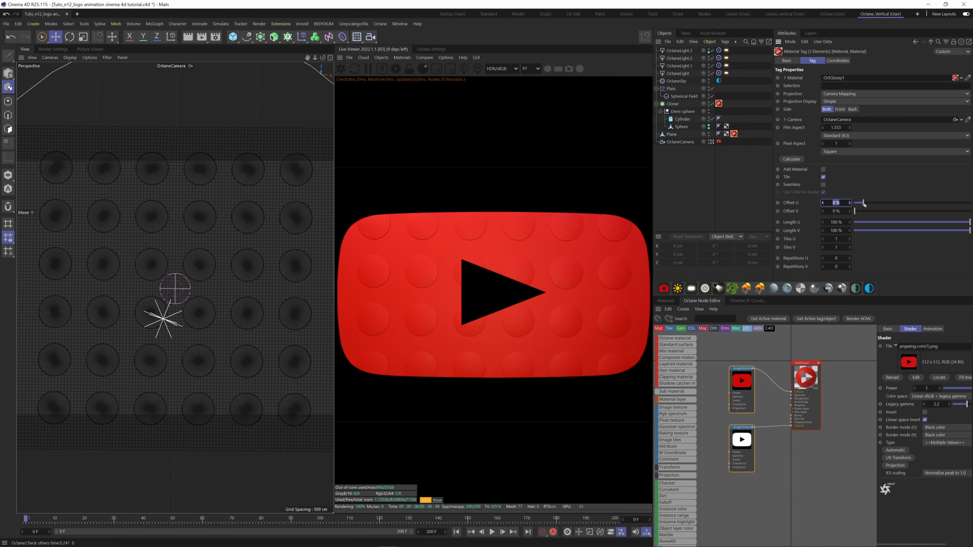
{"action": "left_click_drag", "start_coordinate": [863, 205], "coordinate": [865, 203]}
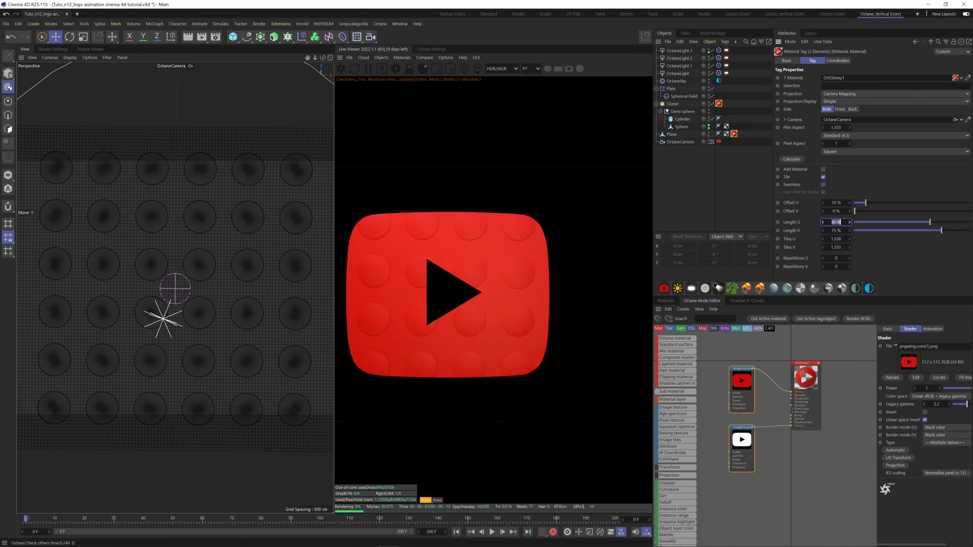
- Set Offset U to 27 % and Offset V to 15 % on both logo material tags
{"action": "double_click", "coordinate": [836, 203]}
{"action": "type", "text": "27"}
{"action": "key", "text": "Return"}
{"action": "double_click", "coordinate": [835, 211]}
{"action": "type", "text": "15"}
{"action": "key", "text": "Return"}
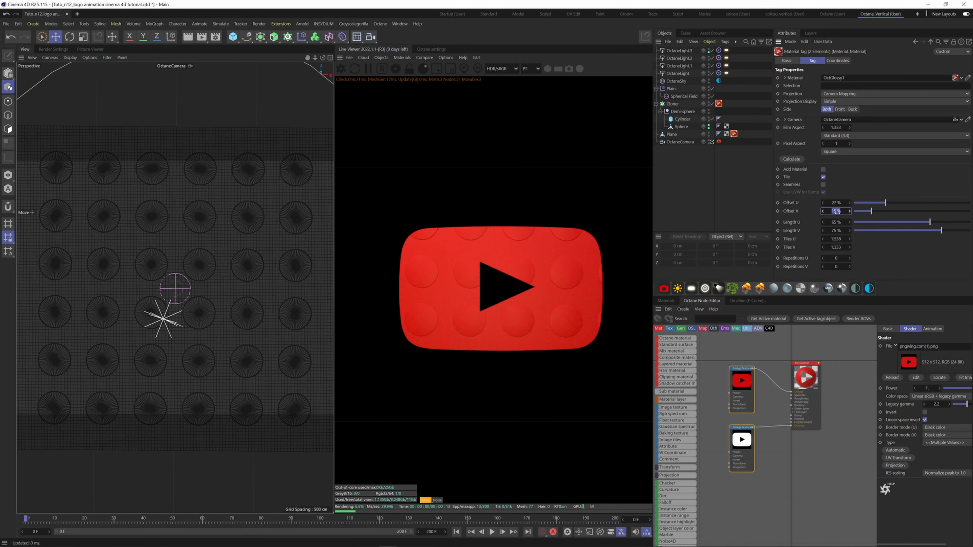
{"action": "left_click", "coordinate": [769, 257]}
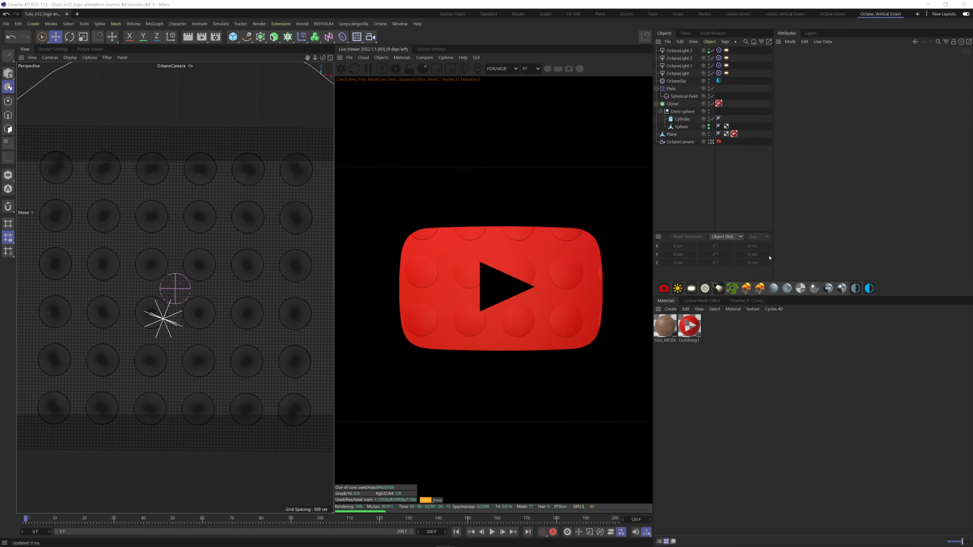
- Apply the GSG_MC036_A008_Cork material to the Plane and the Cloner, with its tags ordered before the logo tags
{"action": "left_click", "coordinate": [664, 326]}
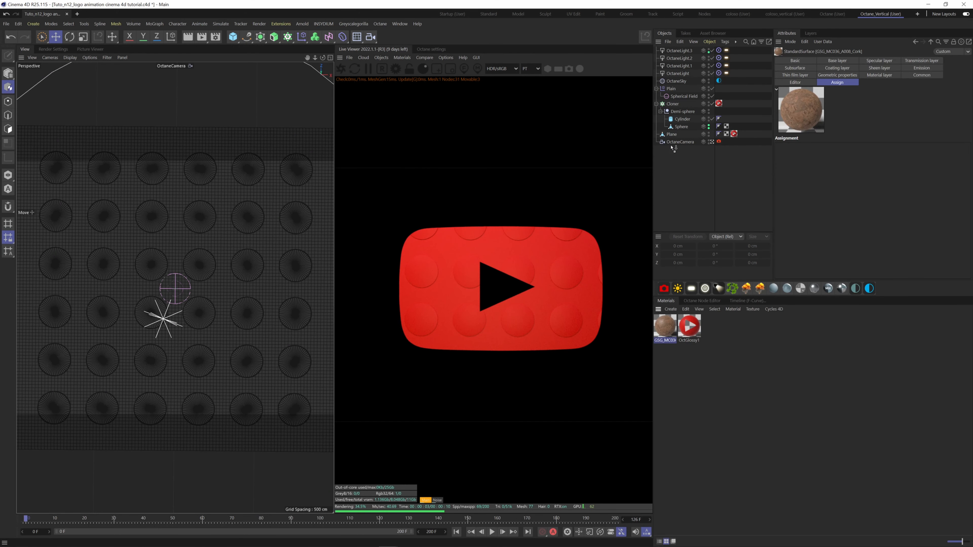
{"action": "left_click_drag", "start_coordinate": [669, 134], "coordinate": [742, 134]}
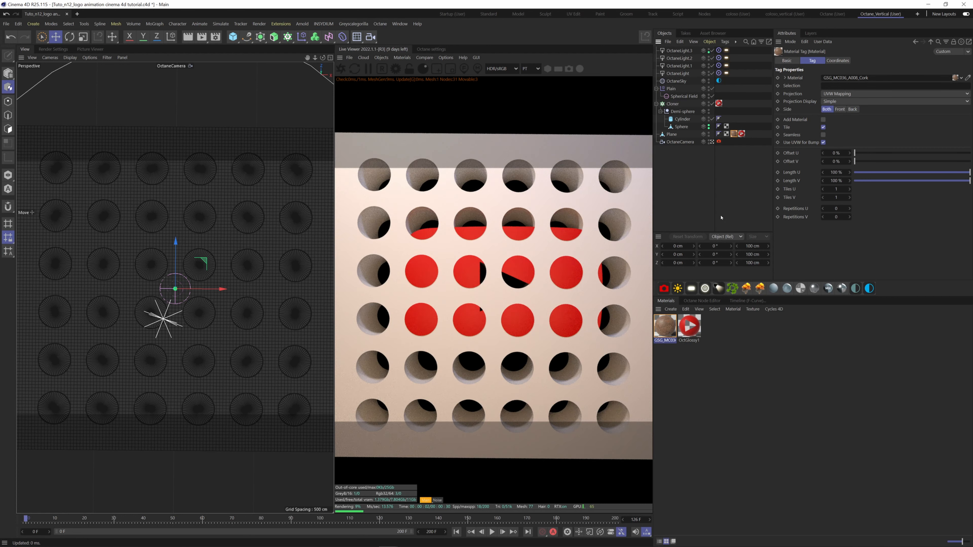
{"action": "left_click_drag", "start_coordinate": [733, 134], "coordinate": [745, 134]}
{"action": "left_click_drag", "start_coordinate": [674, 104], "coordinate": [730, 103]}
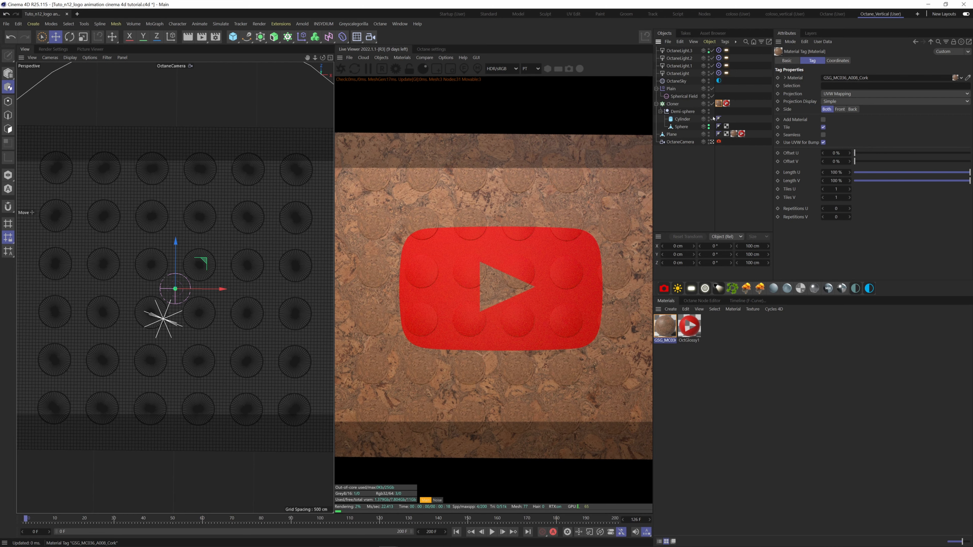
- Set both cork material tags to Cubic projection and enlarge the texture's tile length
{"action": "left_click", "coordinate": [718, 103], "text": "ctrl"}
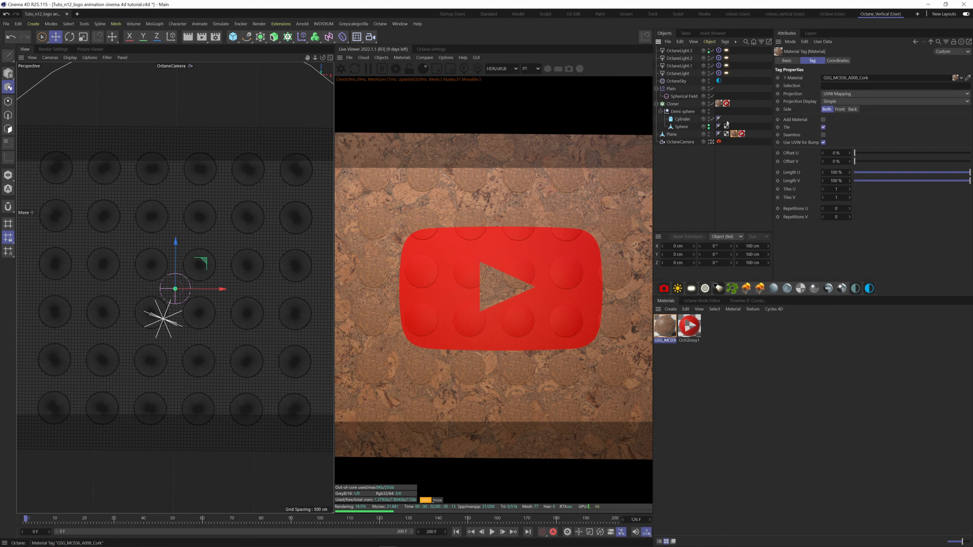
{"action": "left_click", "coordinate": [854, 93]}
{"action": "left_click", "coordinate": [834, 127]}
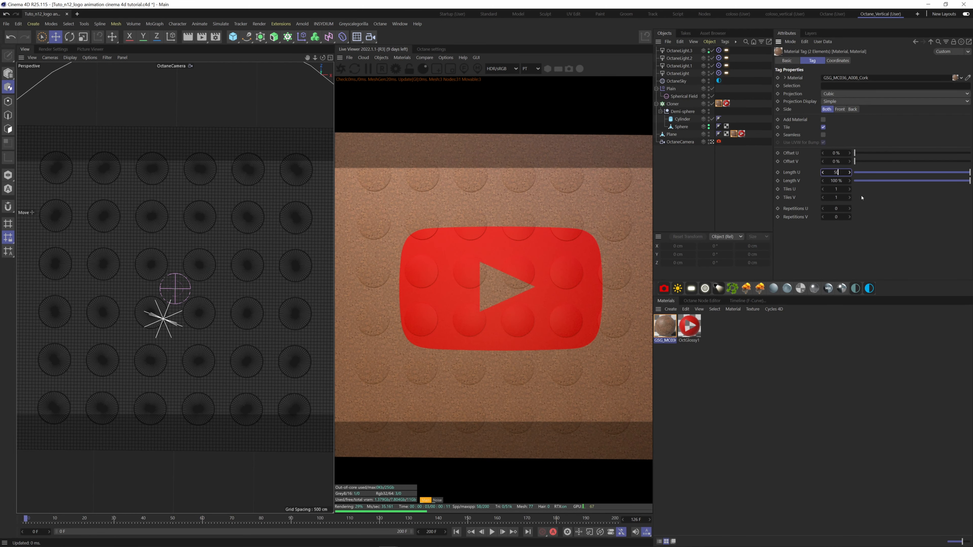
{"action": "left_click", "coordinate": [712, 184]}
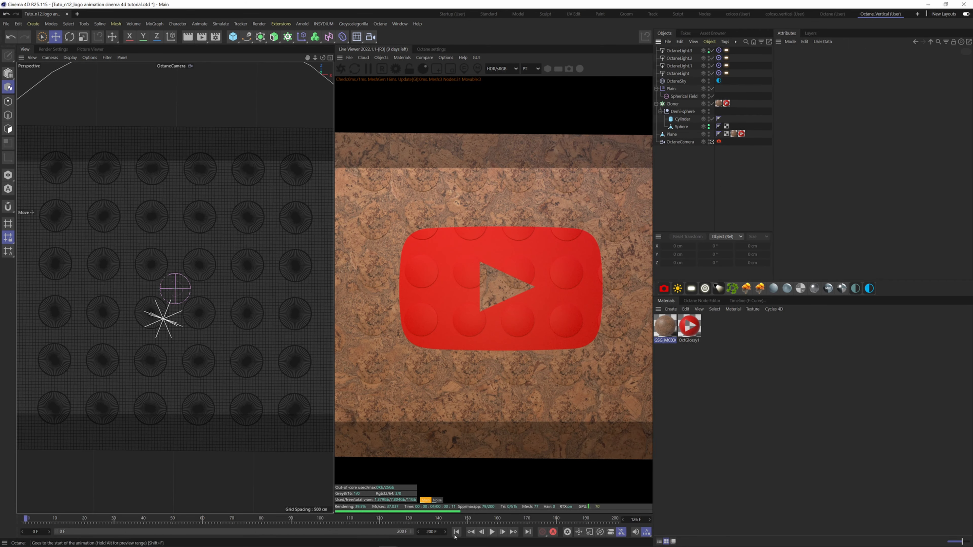
- Play and scrub the animation to check the half-spheres' rotation with the cork and logo materials applied
{"action": "left_click", "coordinate": [493, 532]}
{"action": "left_click", "coordinate": [493, 532]}
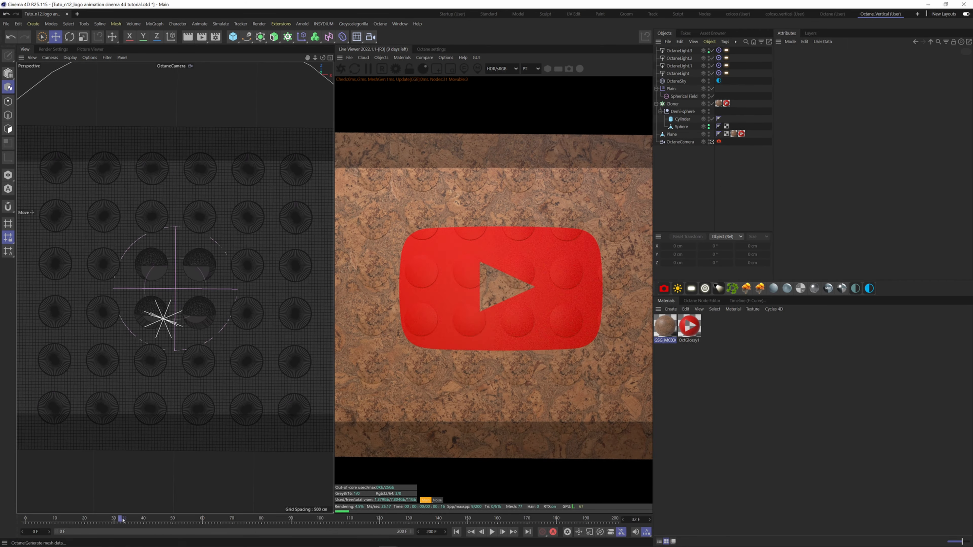
{"action": "left_click", "coordinate": [176, 518]}
{"action": "left_click", "coordinate": [492, 531]}
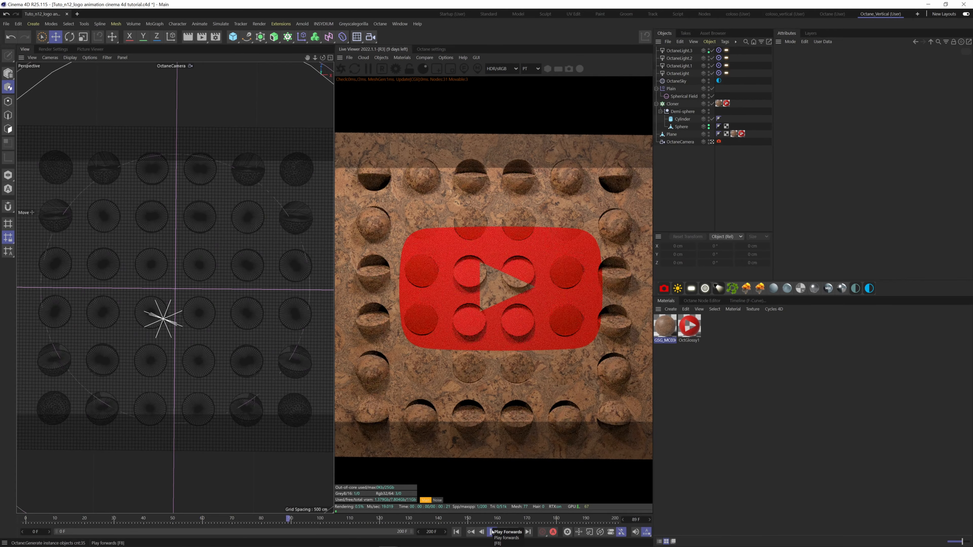
{"action": "left_click", "coordinate": [492, 532]}
- Copy the image texture nodes from the cork material's node graph
{"action": "left_click", "coordinate": [689, 325]}
{"action": "left_click", "coordinate": [702, 301]}
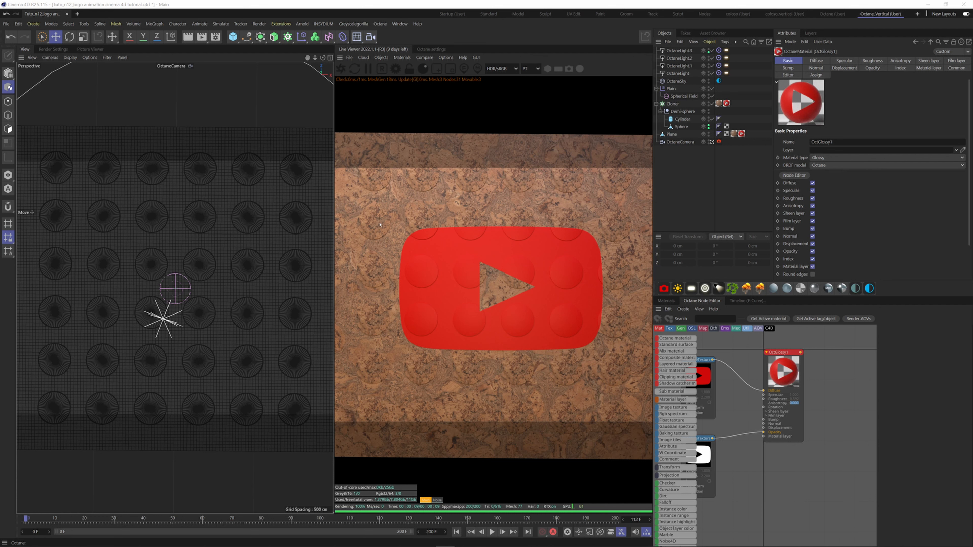
{"action": "left_click", "coordinate": [666, 301]}
{"action": "left_click", "coordinate": [666, 323]}
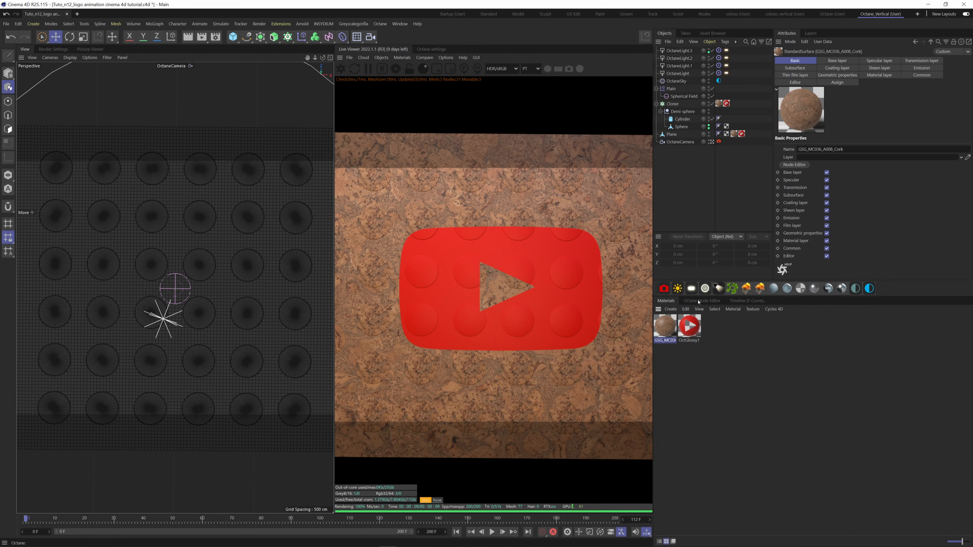
{"action": "left_click", "coordinate": [701, 300]}
{"action": "left_click", "coordinate": [759, 319]}
{"action": "left_click_drag", "start_coordinate": [801, 426], "coordinate": [802, 429]}
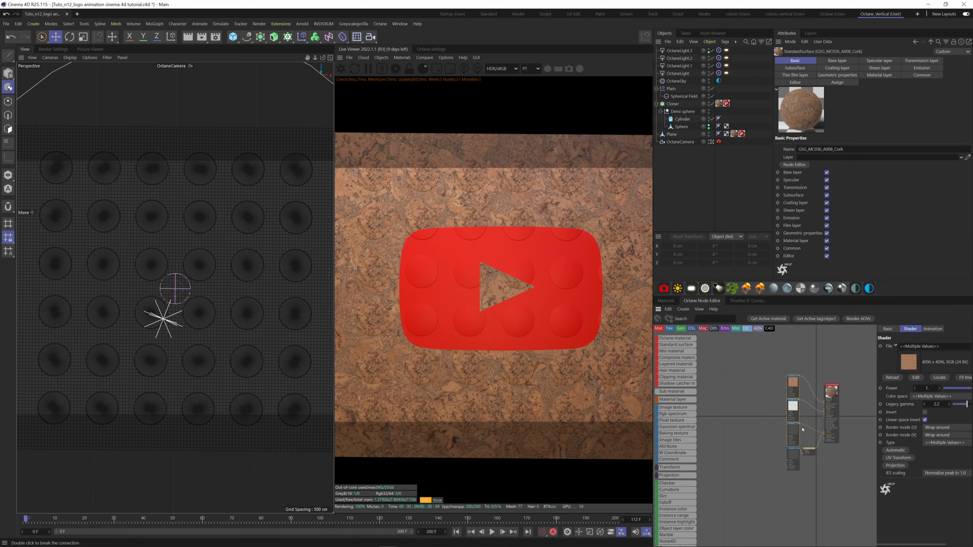
{"action": "left_click", "coordinate": [666, 301]}
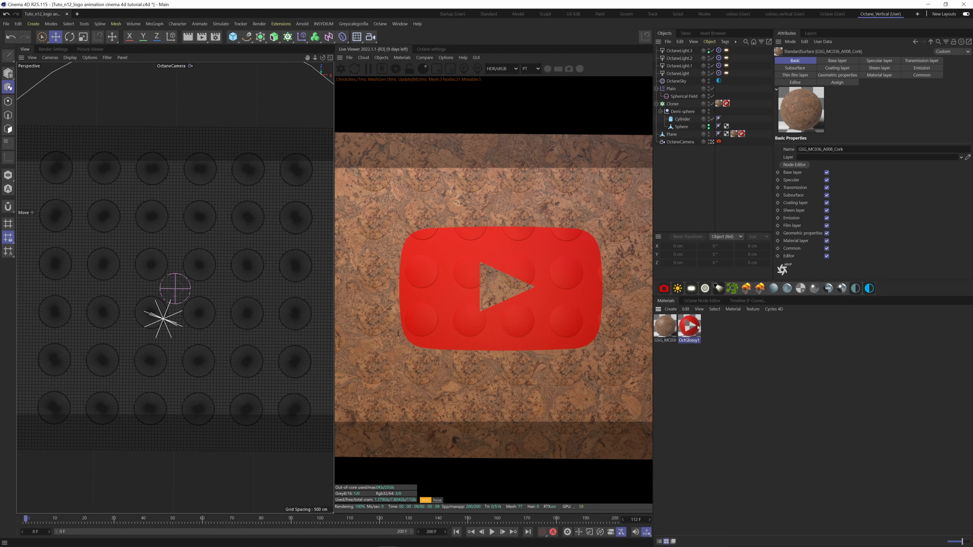
- Change the OctGlossy1 material's type to Universal in its node graph
{"action": "double_click", "coordinate": [694, 327]}
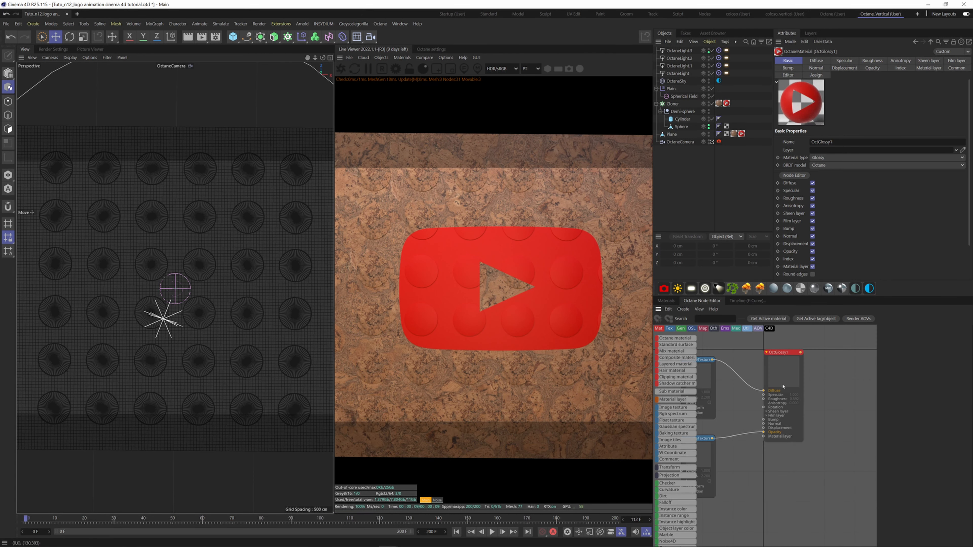
{"action": "left_click", "coordinate": [783, 386]}
{"action": "left_click", "coordinate": [917, 447]}
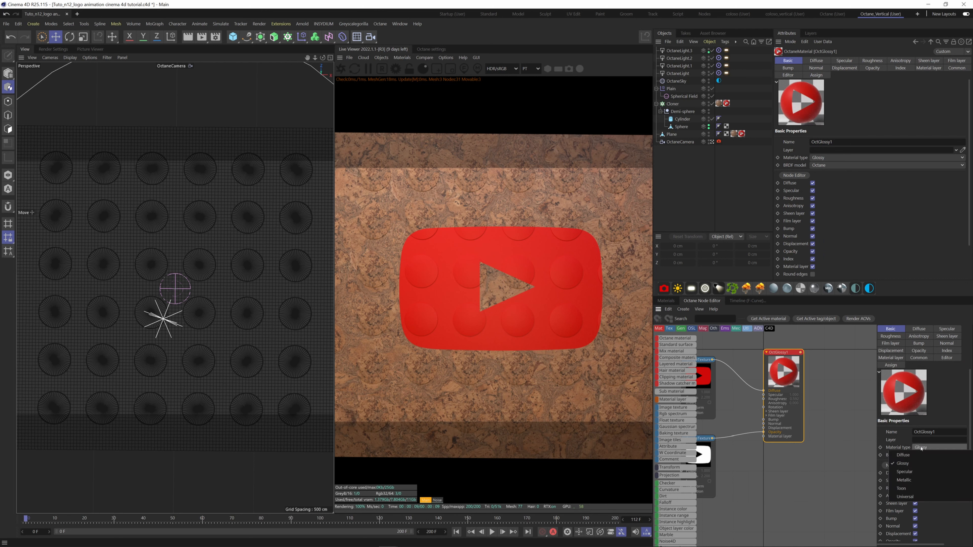
{"action": "left_click", "coordinate": [903, 495]}
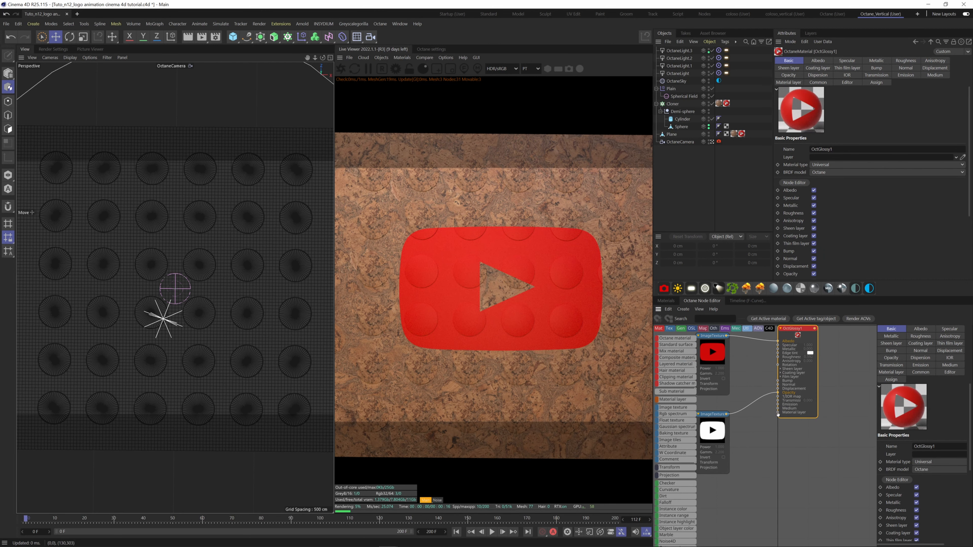
- Connect a Material layer node to the logo material's Material layer input and add a Diffuse layer to it
{"action": "key", "text": "shift+c"}
{"action": "type", "text": "FL"}
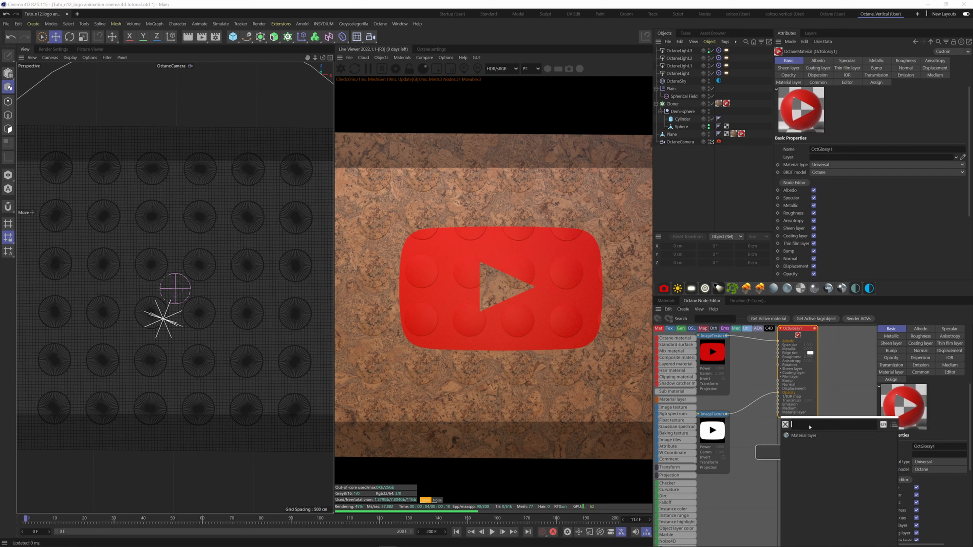
{"action": "key", "text": "Return"}
{"action": "middle_click_drag", "start_coordinate": [805, 456], "coordinate": [827, 406]}
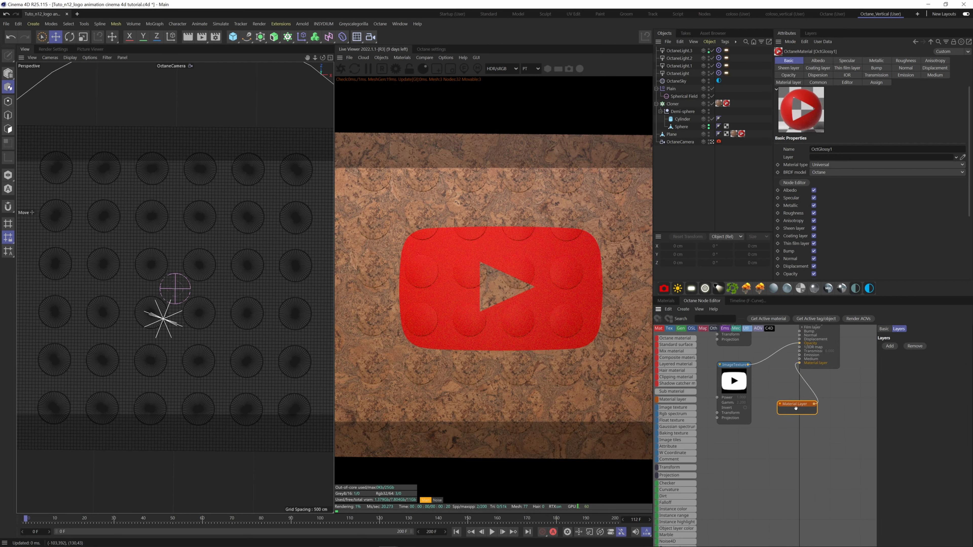
{"action": "left_click_drag", "start_coordinate": [788, 398], "coordinate": [765, 435]}
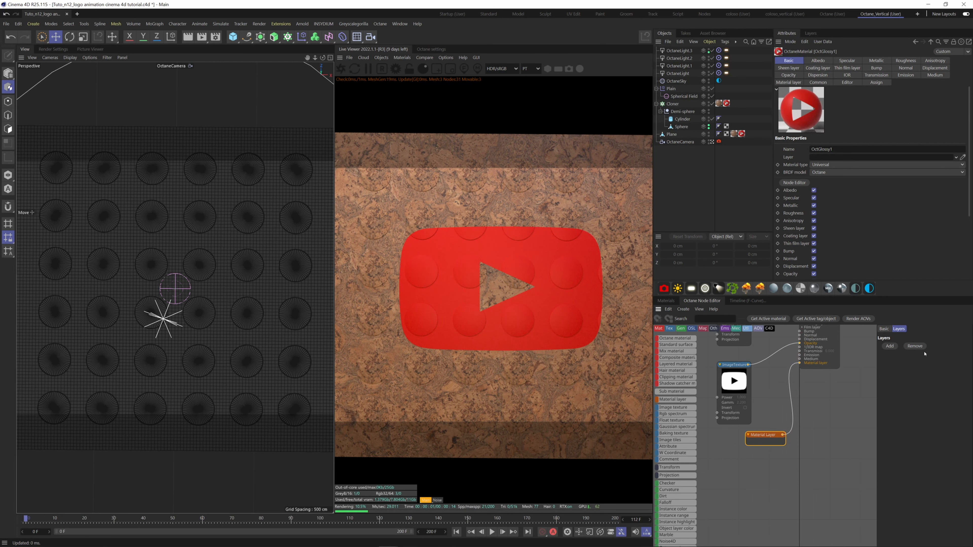
{"action": "left_click", "coordinate": [885, 347]}
{"action": "left_click", "coordinate": [898, 363]}
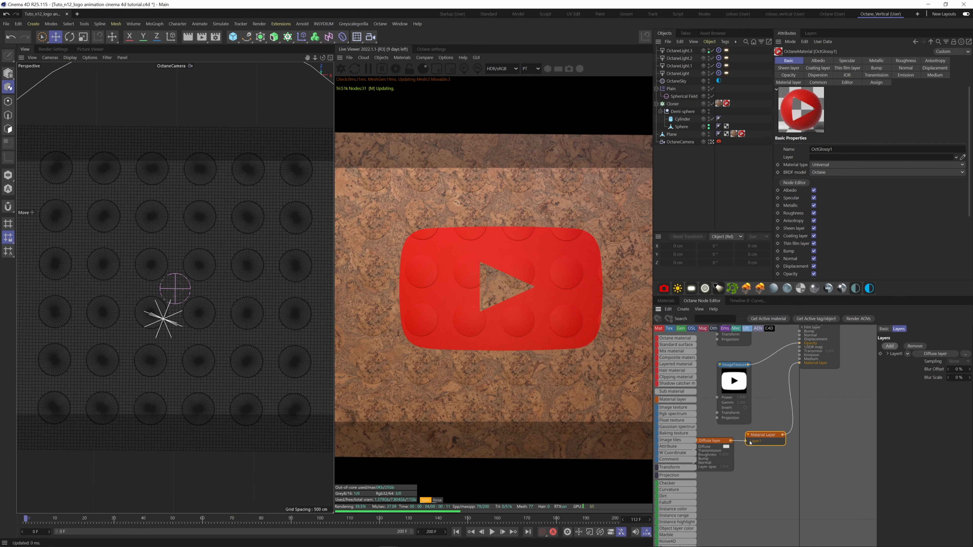
- Paste the copied cork texture nodes into the logo material's graph and place them beside the Diffuse layer node
{"action": "left_click", "coordinate": [786, 427]}
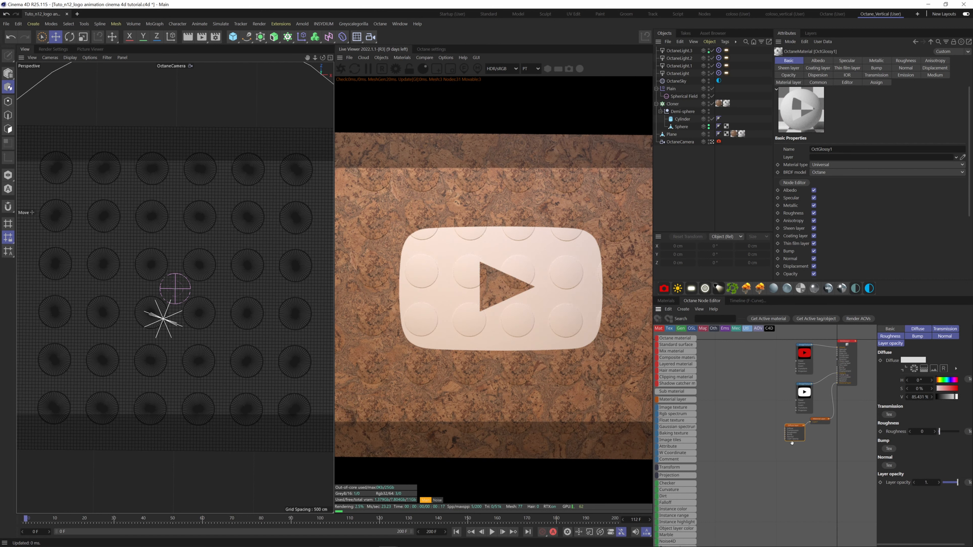
{"action": "key", "text": "ctrl+v"}
{"action": "scroll", "coordinate": [844, 463], "scroll_direction": "down", "scroll_amount": 3}
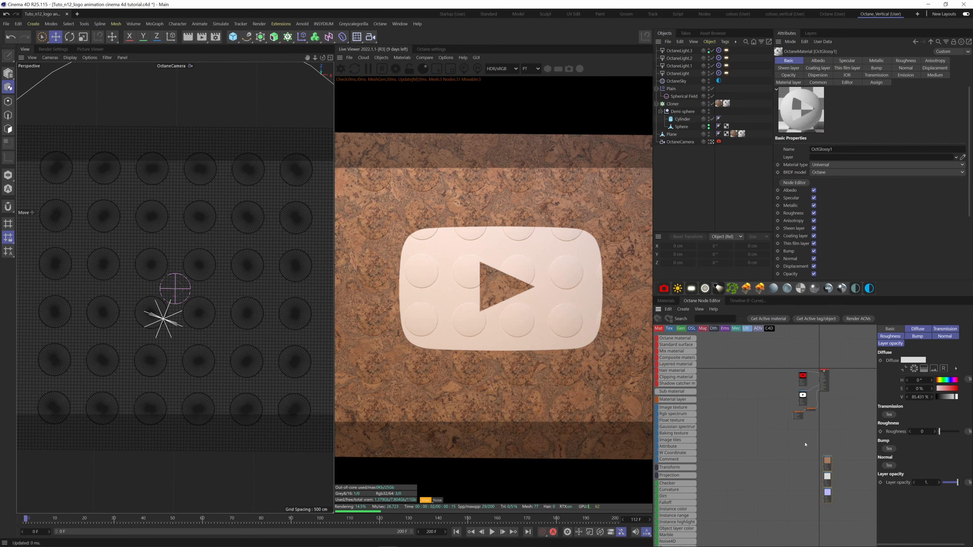
{"action": "left_click_drag", "start_coordinate": [847, 421], "coordinate": [778, 421]}
{"action": "scroll", "coordinate": [788, 427], "scroll_direction": "up", "scroll_amount": 5}
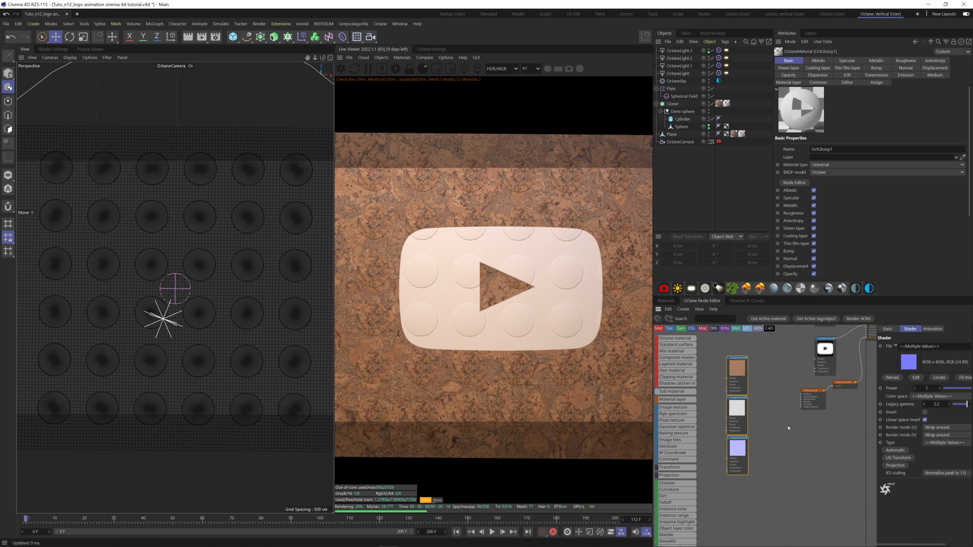
- Connect the cork base color, roughness and normal textures to the Diffuse layer's Diffuse, Roughness and Normal inputs
{"action": "left_click", "coordinate": [788, 428]}
{"action": "scroll", "coordinate": [790, 422], "scroll_direction": "up", "scroll_amount": 1}
{"action": "middle_click_drag", "start_coordinate": [773, 379], "coordinate": [775, 395]}
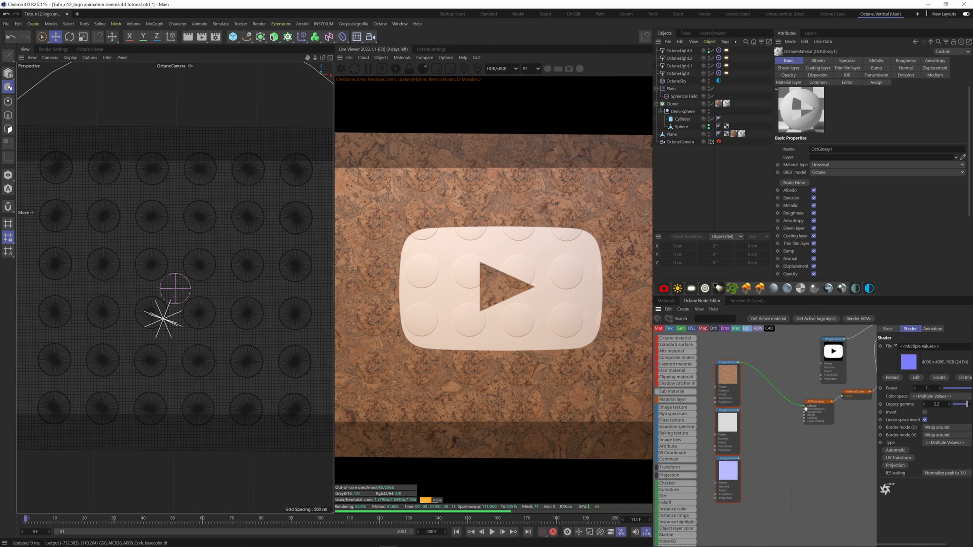
{"action": "left_click_drag", "start_coordinate": [804, 407], "coordinate": [804, 407]}
{"action": "left_click_drag", "start_coordinate": [738, 410], "coordinate": [804, 422]}
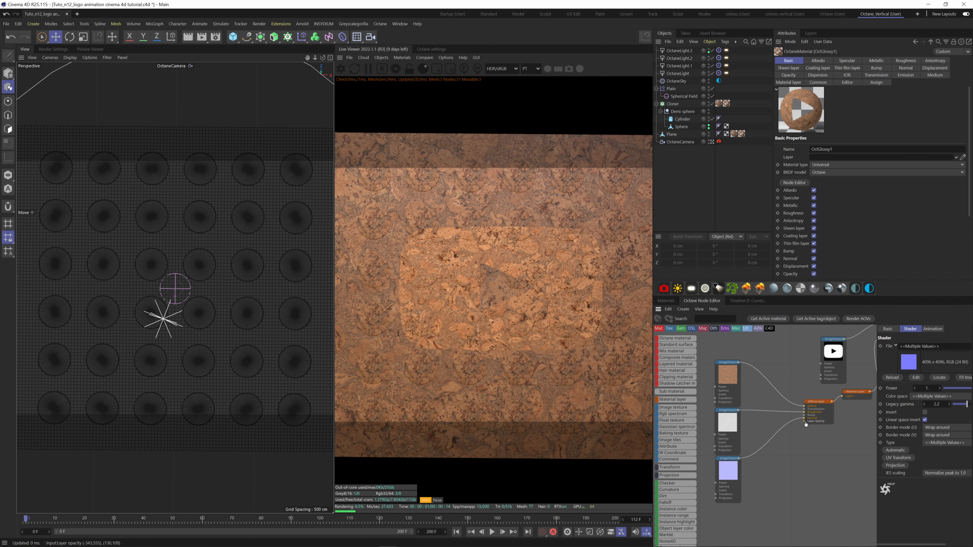
- Connect a Float texture to the Diffuse layer's Layer opacity input and set its value to 0.1
{"action": "left_click_drag", "start_coordinate": [794, 438], "coordinate": [794, 438]}
{"action": "type", "text": "FLO"}
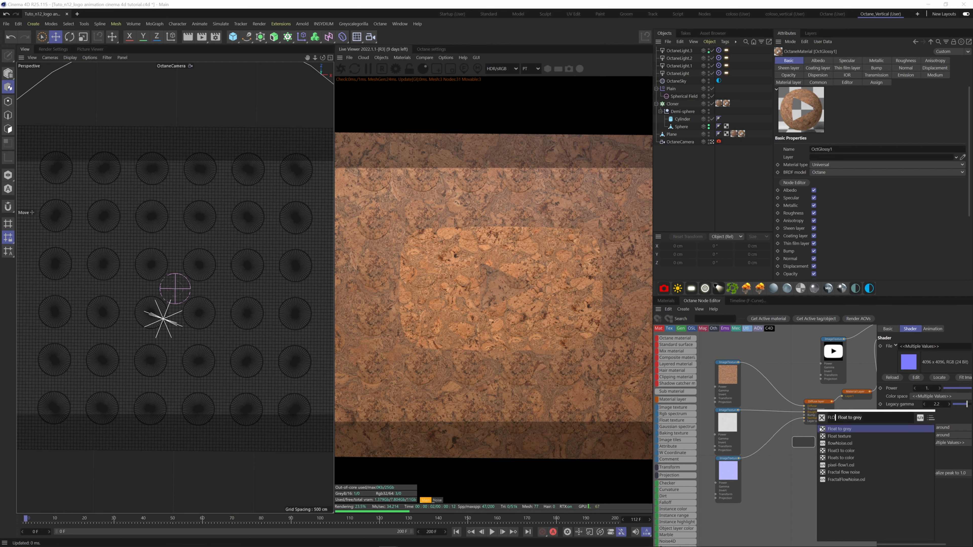
{"action": "left_click", "coordinate": [829, 436]}
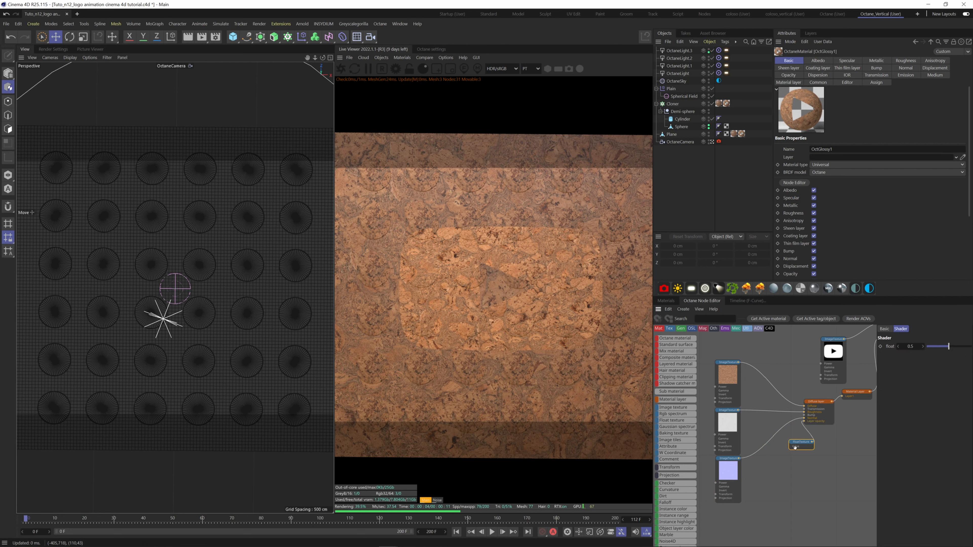
{"action": "double_click", "coordinate": [903, 346]}
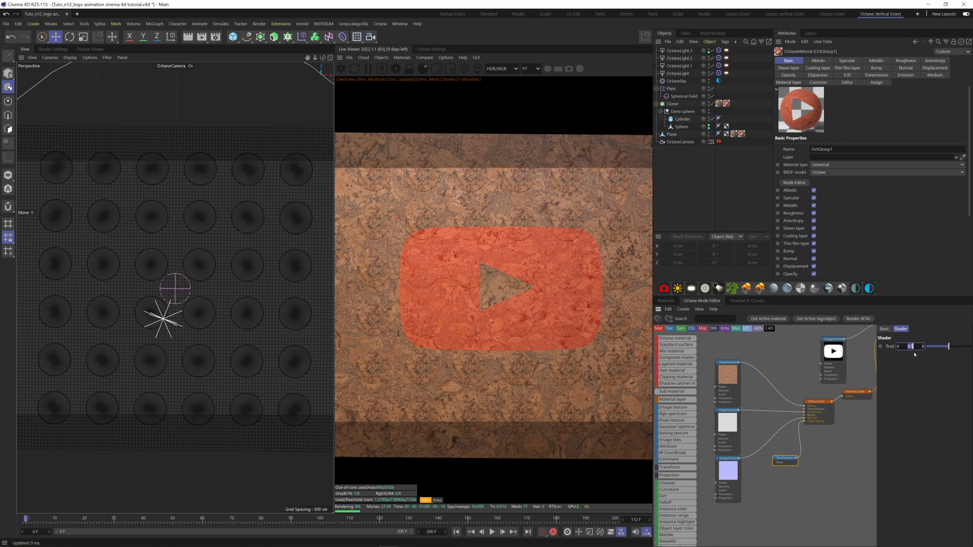
{"action": "type", "text": "0.1"}
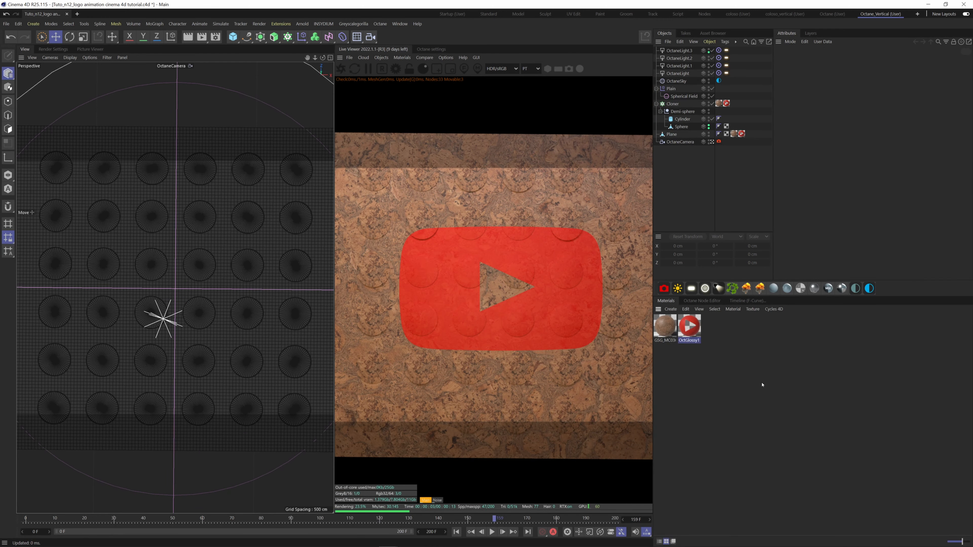
- Add a second Plane object at the scene origin
{"action": "left_click", "coordinate": [762, 384]}
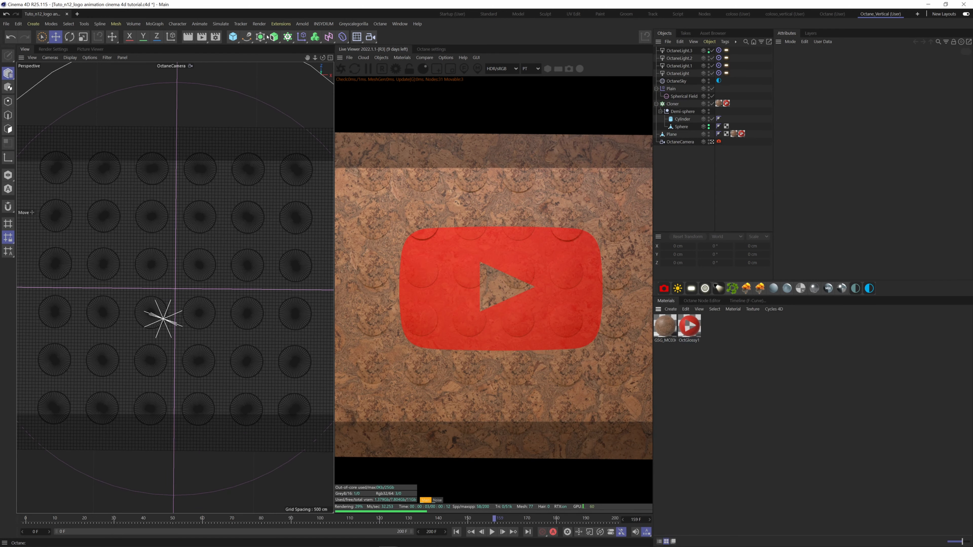
{"action": "left_click", "coordinate": [235, 37]}
{"action": "left_click", "coordinate": [255, 63]}
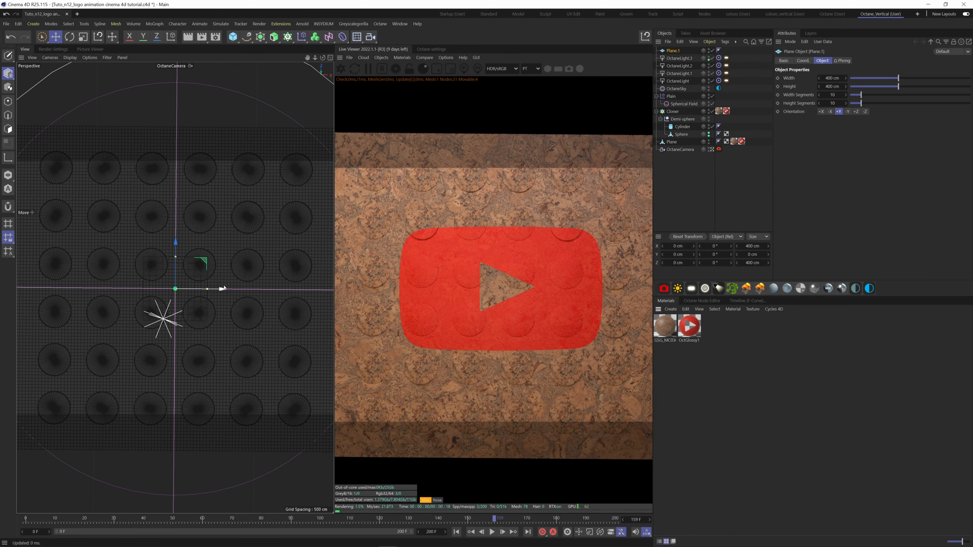
{"action": "left_click_drag", "start_coordinate": [209, 289], "coordinate": [238, 296]}
{"action": "key", "text": "ctrl+z"}
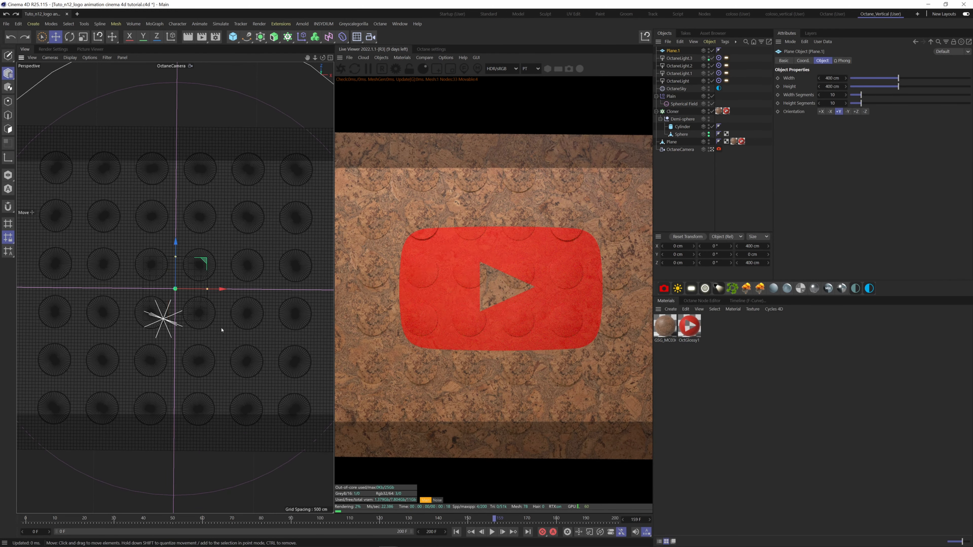
- Scale the new plane uniformly to about 2015 by 2015 cm
{"action": "key", "text": "t"}
{"action": "left_click_drag", "start_coordinate": [225, 342], "coordinate": [291, 342]}
{"action": "left_click_drag", "start_coordinate": [321, 270], "coordinate": [324, 270]}
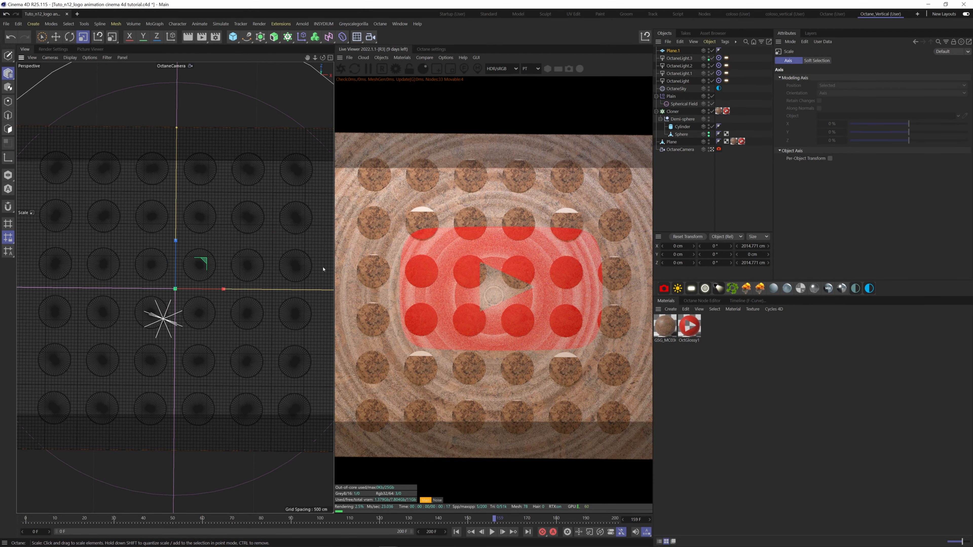
{"action": "key", "text": "e"}
{"action": "key", "text": "ctrl+z"}
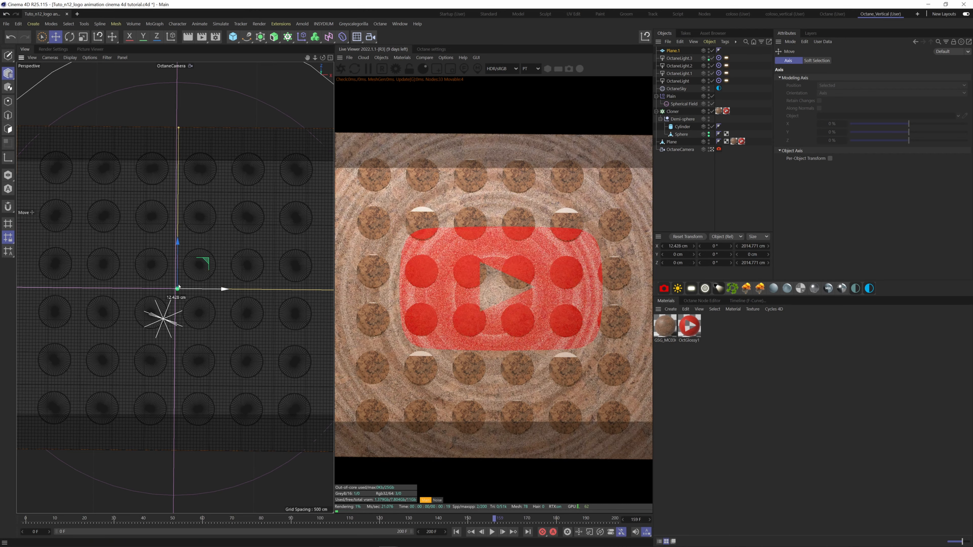
- Apply the cork material to the second plane and lower the plane beneath the cloned half-spheres to about -250 cm in Y
{"action": "middle_click", "coordinate": [188, 286]}
{"action": "left_click_drag", "start_coordinate": [287, 365], "coordinate": [286, 360]}
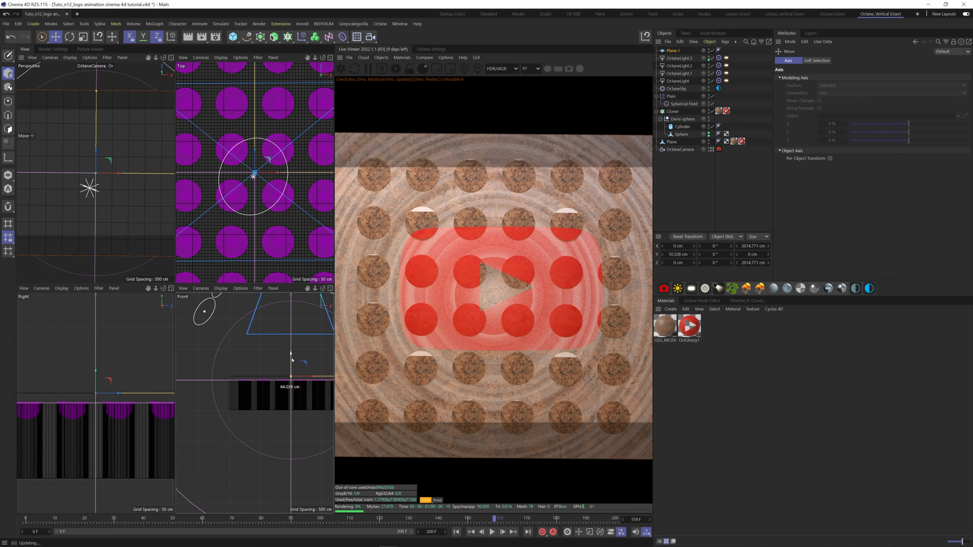
{"action": "left_click_drag", "start_coordinate": [680, 51], "coordinate": [680, 51]}
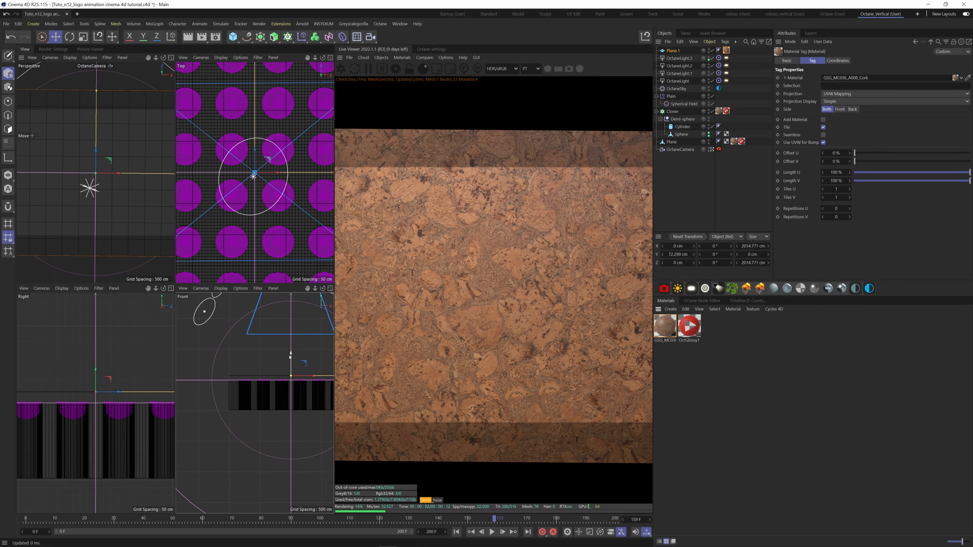
{"action": "left_click_drag", "start_coordinate": [291, 358], "coordinate": [293, 383]}
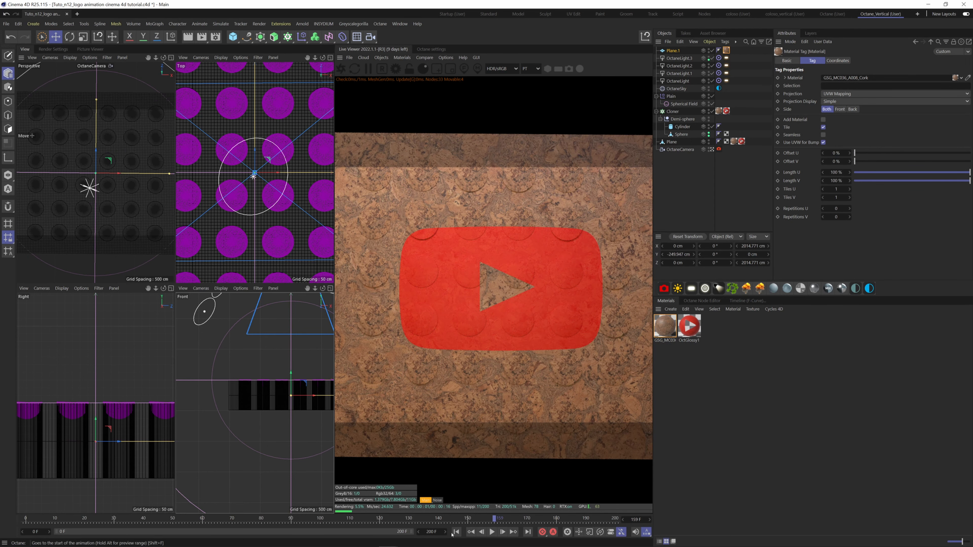
- Go to frame 63 and examine the rotating half-spheres and the gaps around them up close outside the Octane camera view
{"action": "left_click_drag", "start_coordinate": [485, 523], "coordinate": [234, 523]}
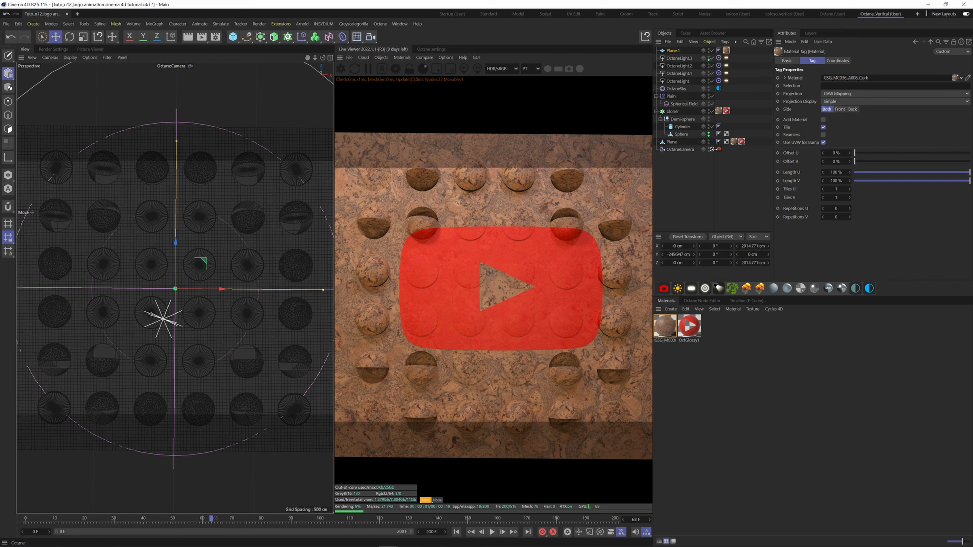
{"action": "scroll", "coordinate": [279, 287], "scroll_direction": "up", "scroll_amount": 5}
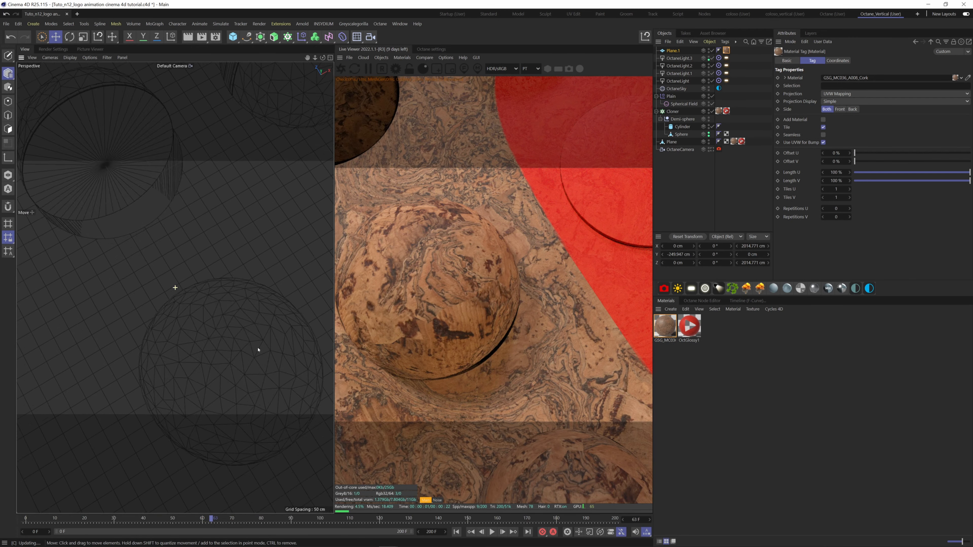
{"action": "mouse_move", "coordinate": [176, 285]}
{"action": "left_mouse_down", "text": "alt"}
{"action": "mouse_move", "coordinate": [198, 278]}
{"action": "mouse_move", "coordinate": [203, 308]}
{"action": "mouse_move", "coordinate": [182, 285]}
{"action": "left_mouse_up", "text": "alt"}
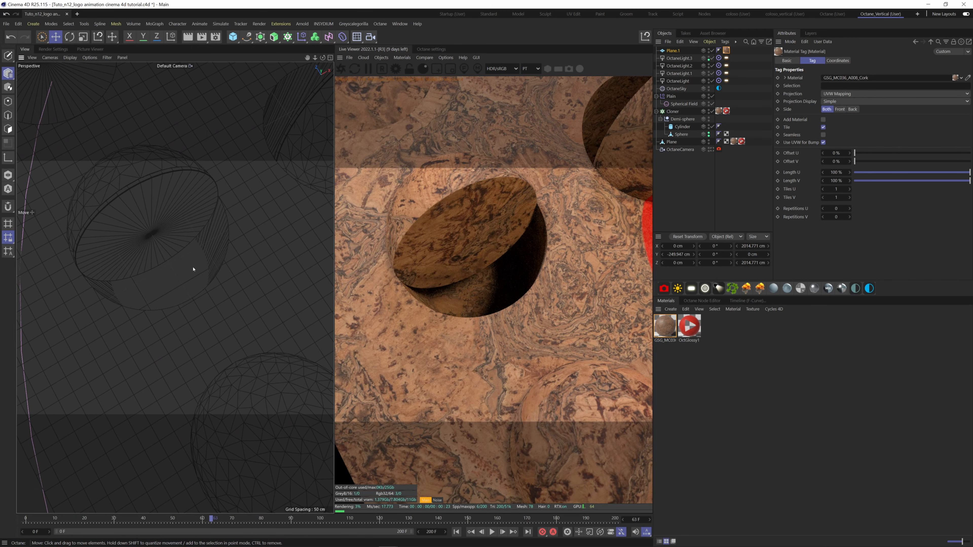